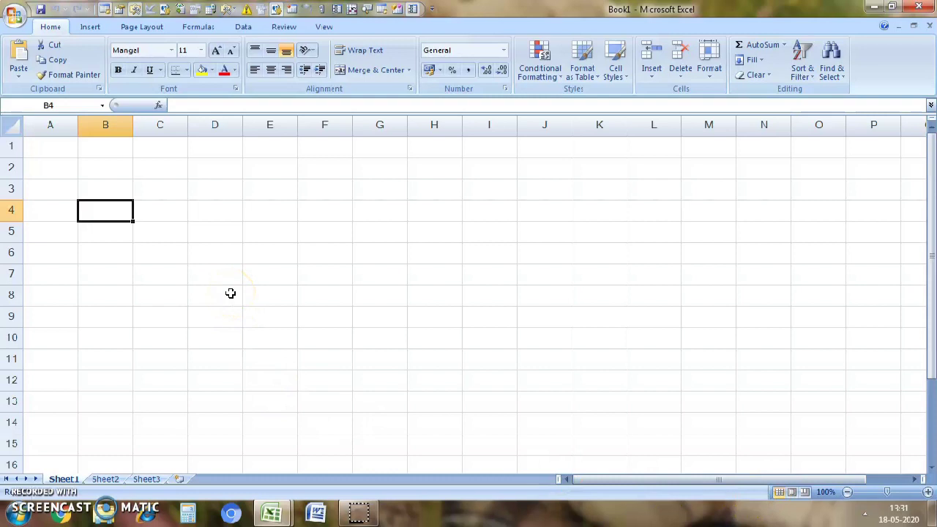
Enter the column headers Students in B4 and Marks in C4.
type("St")
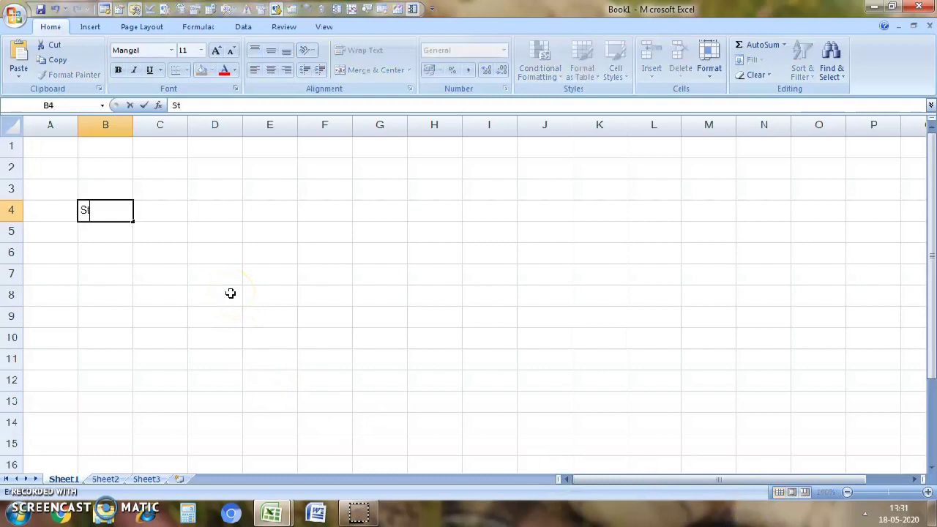
type("udents")
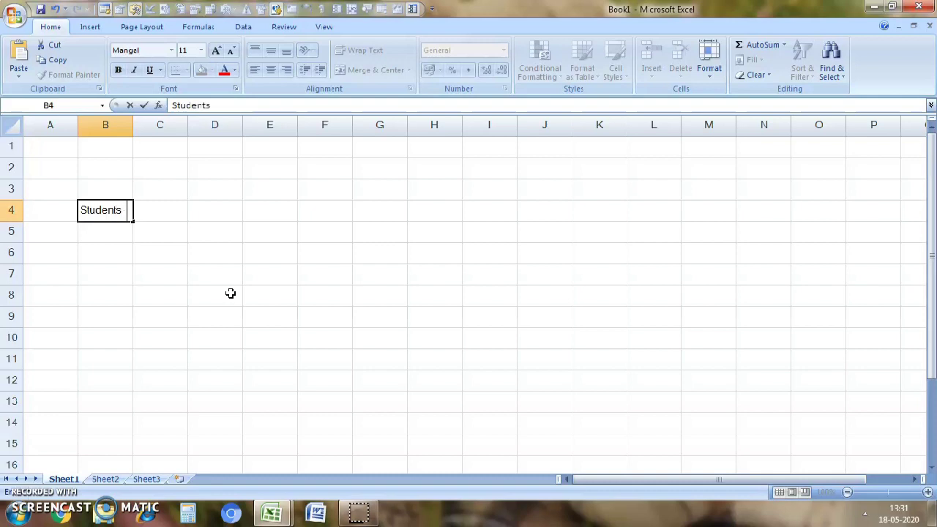
key("Tab")
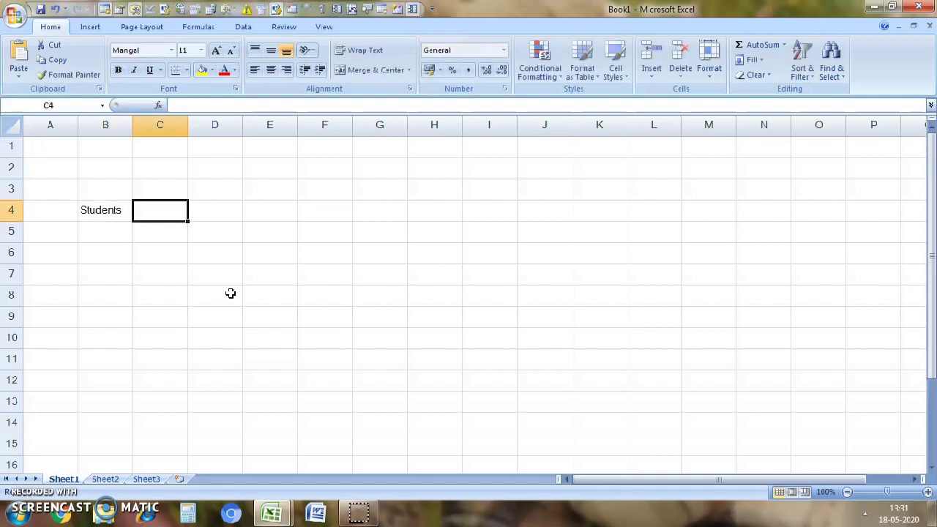
type("Marks")
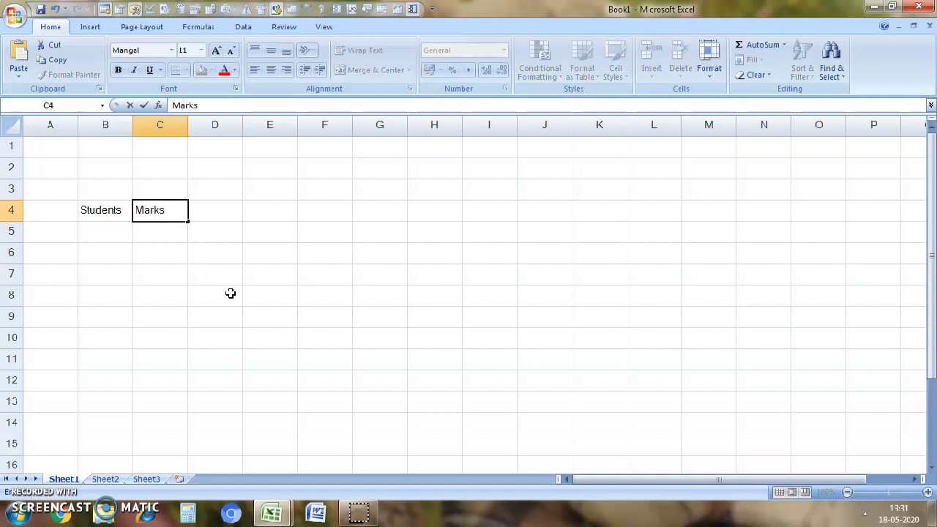
key("Return")
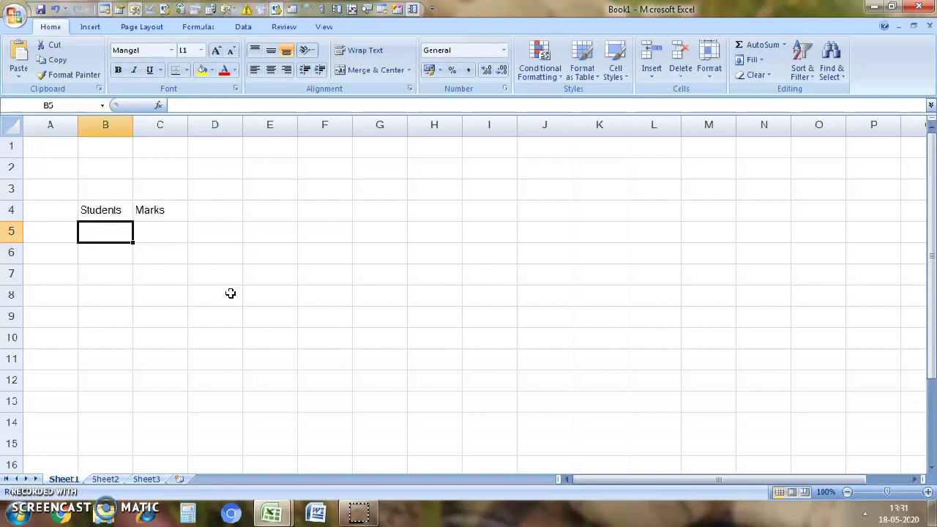
Fill B5 to B8 under the Students header with four students' first names, one per row.
type("Var")
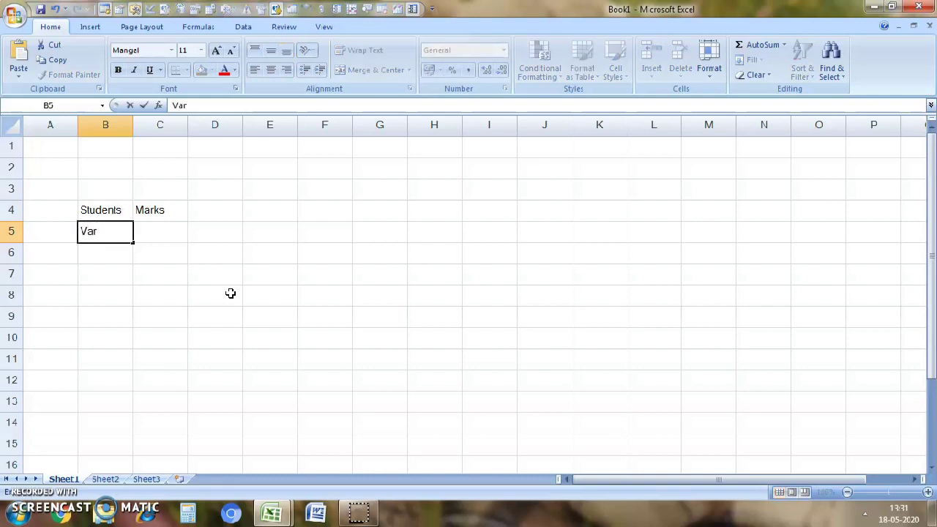
type("un")
key("Return")
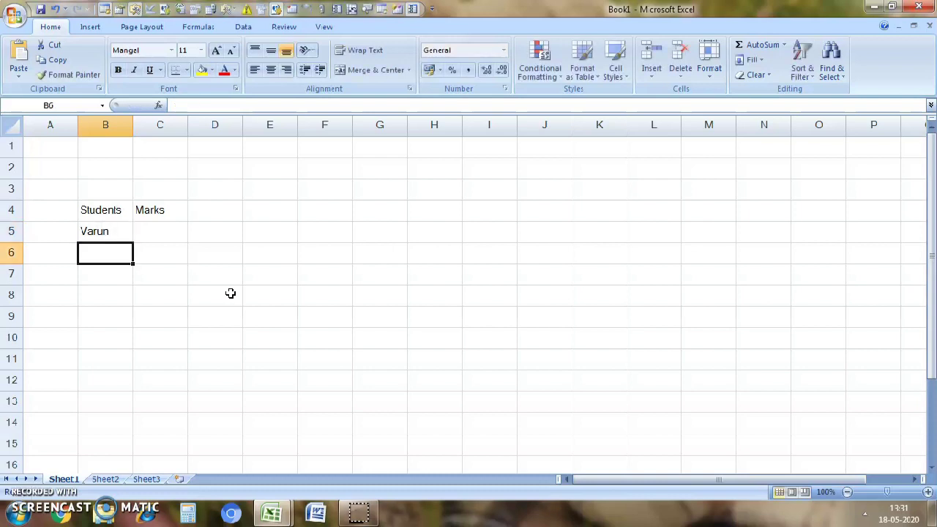
type("Sa")
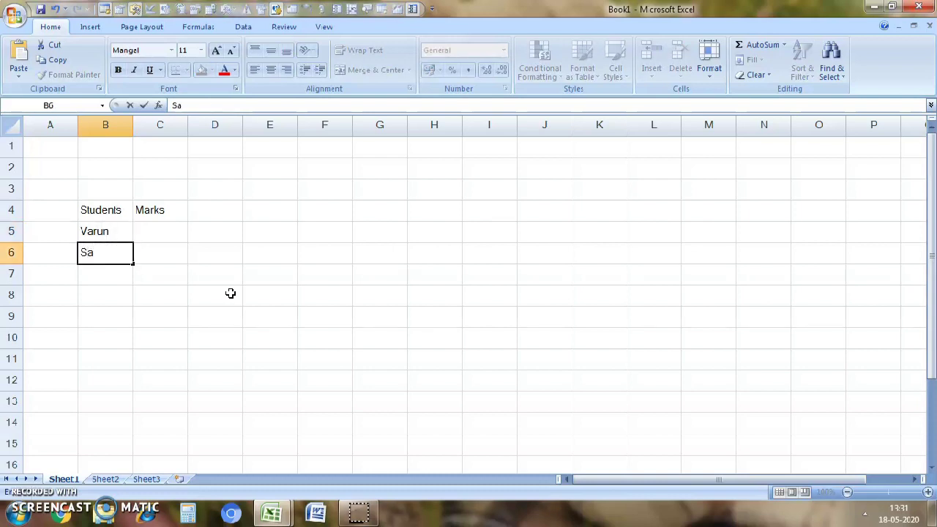
type("lman")
key("Return")
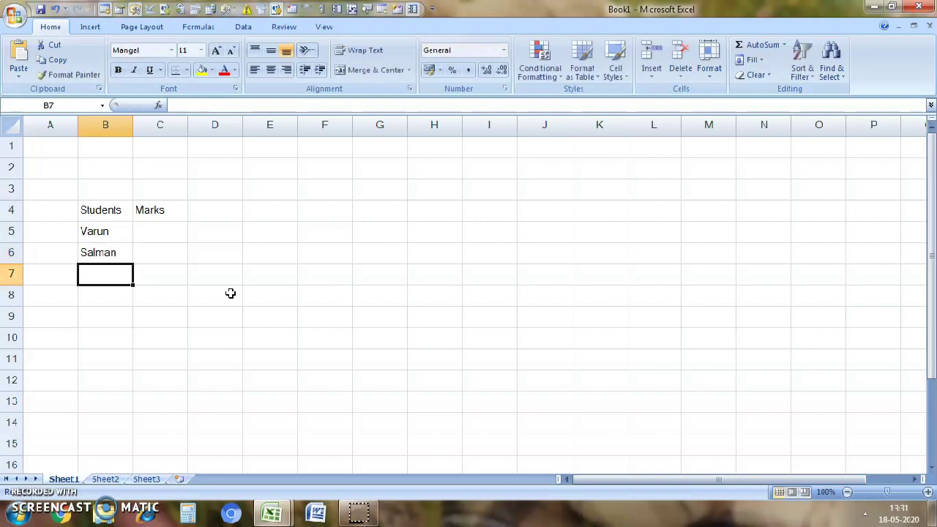
type("Sh")
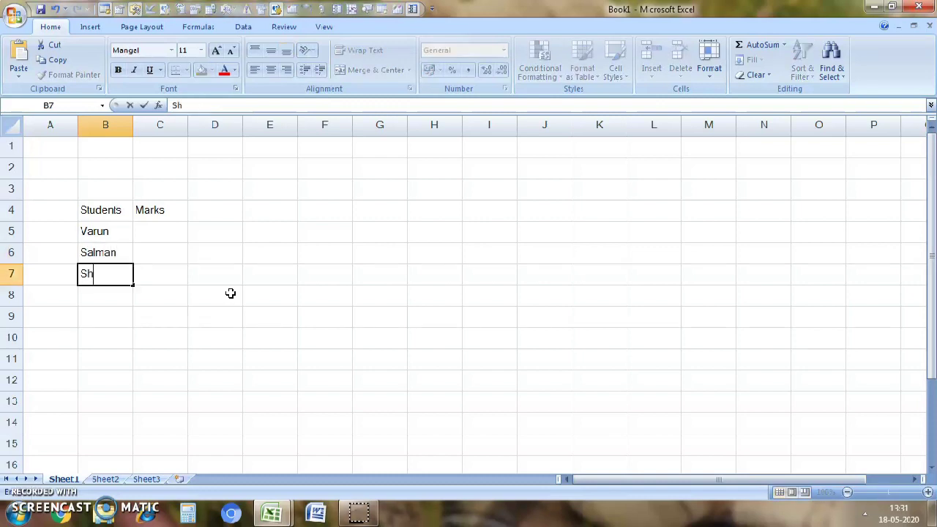
type("ahrukh")
key("Return")
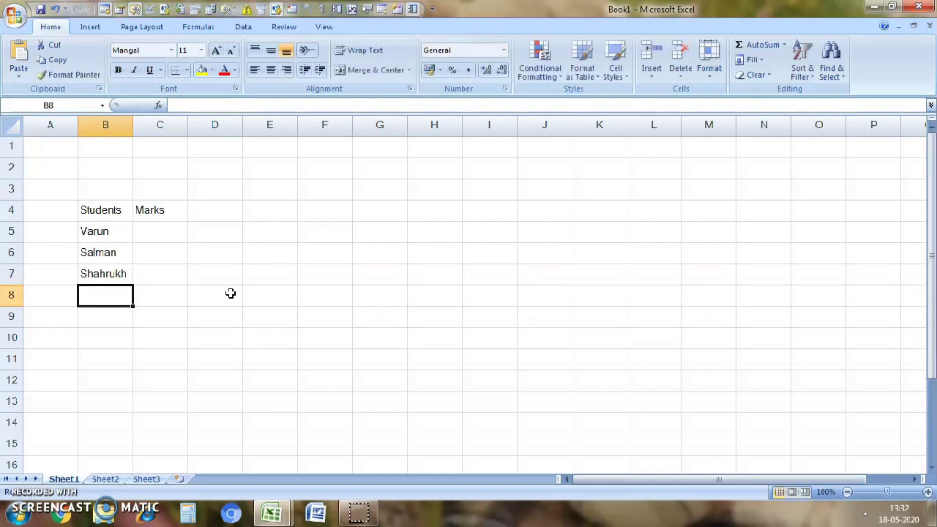
type("Ak")
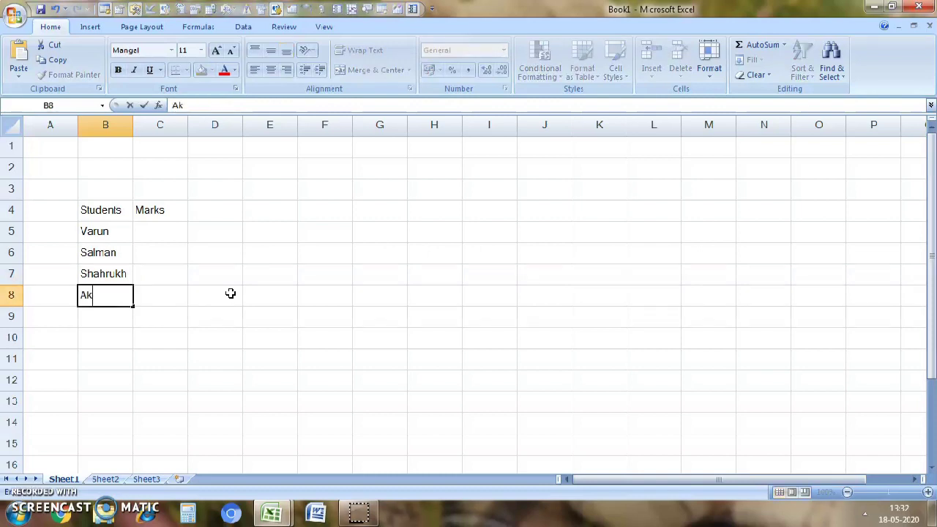
type("shay")
key("Return")
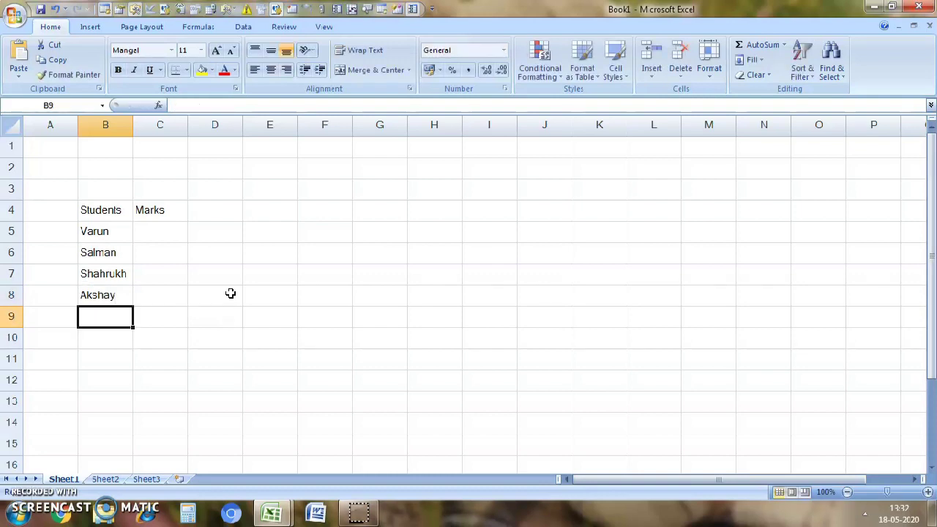
Enter the fifth student's first name in B9 and correct its capitalization so only the initial letter is uppercase.
type("RANBIR")
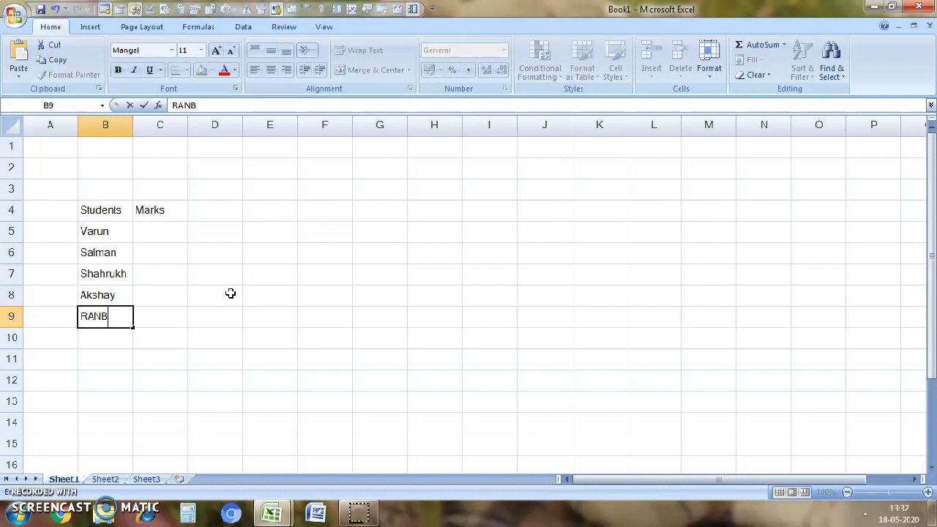
key("Return")
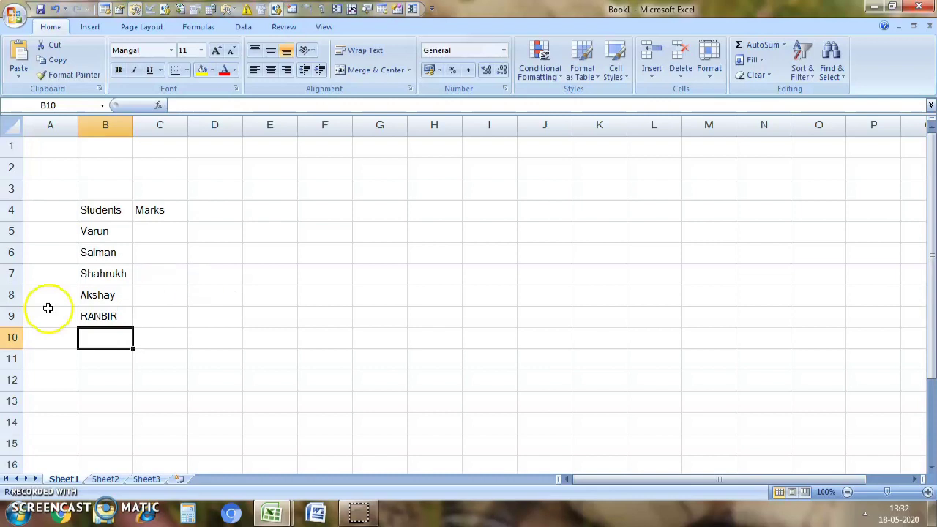
left_click(88, 316)
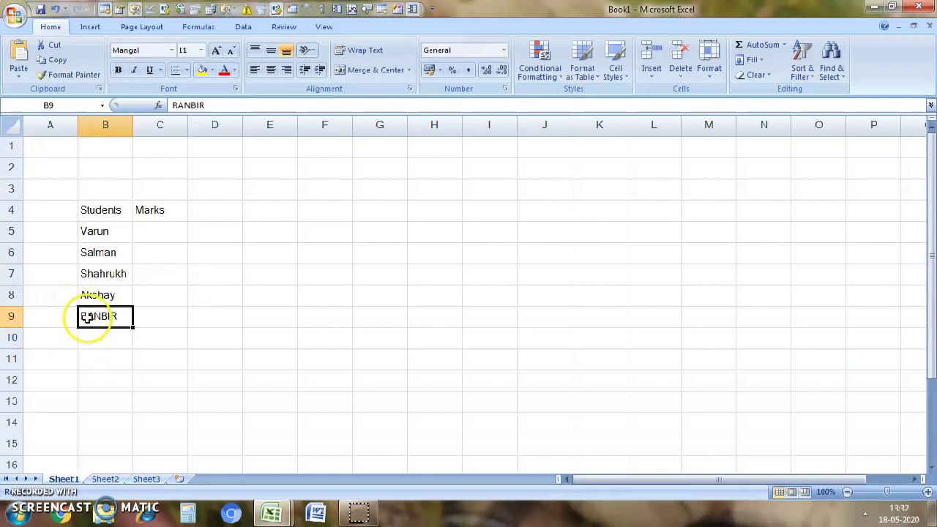
left_click(220, 105)
key("BackSpace")
key("BackSpace")
key("BackSpace")
key("BackSpace")
key("BackSpace")
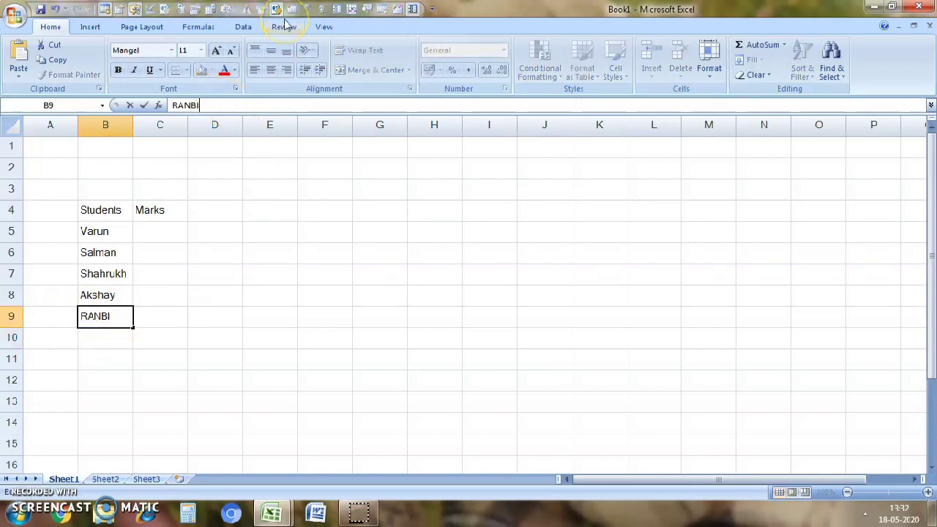
type("anbir")
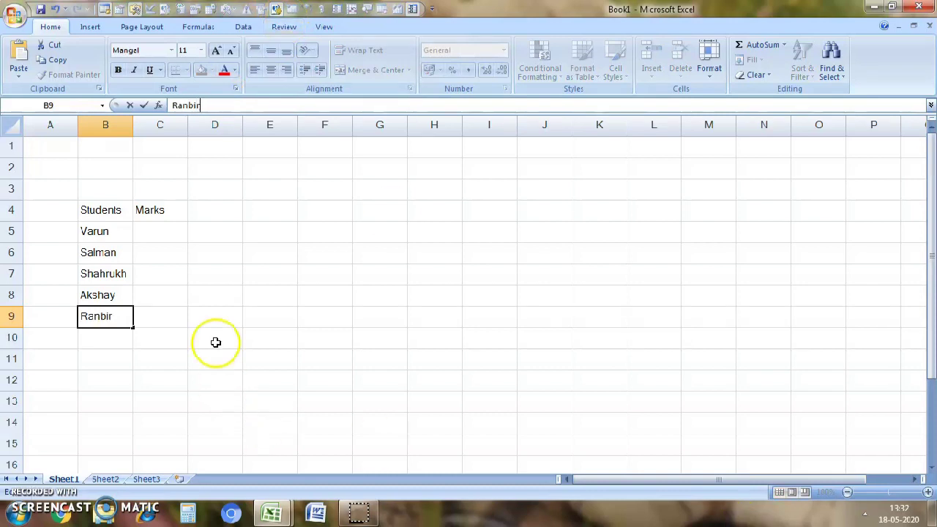
left_click(117, 341)
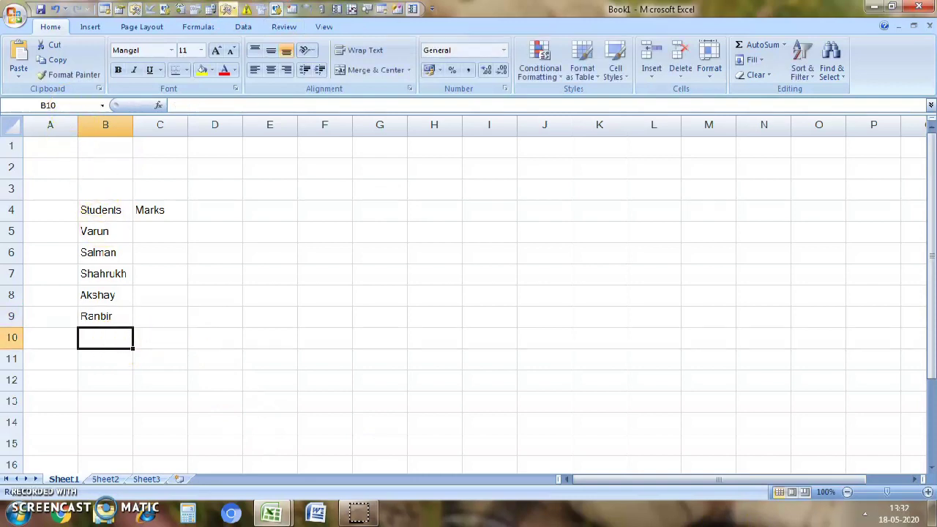
Enter the sixth student's first name in B10 and correct its ending so it differs from the name in B9.
type("Rs")
key("BackSpace")
type("anbir")
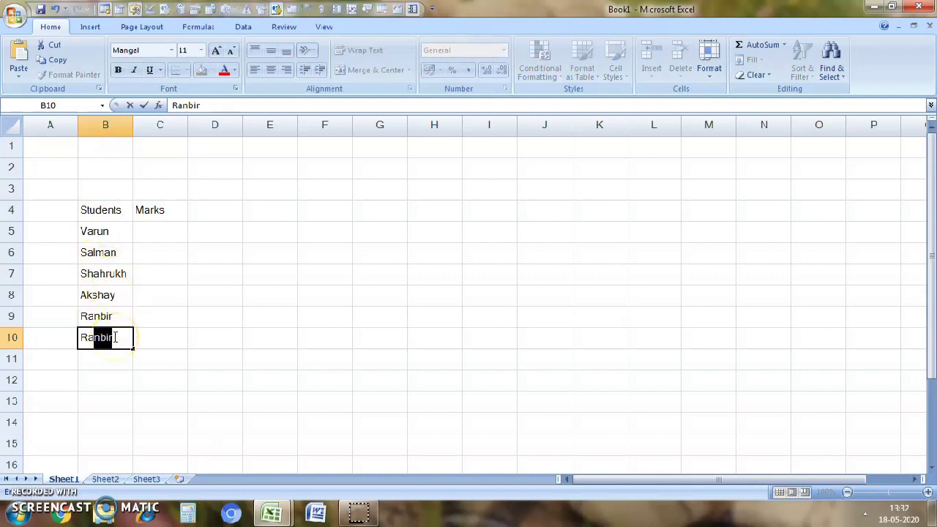
key("Tab")
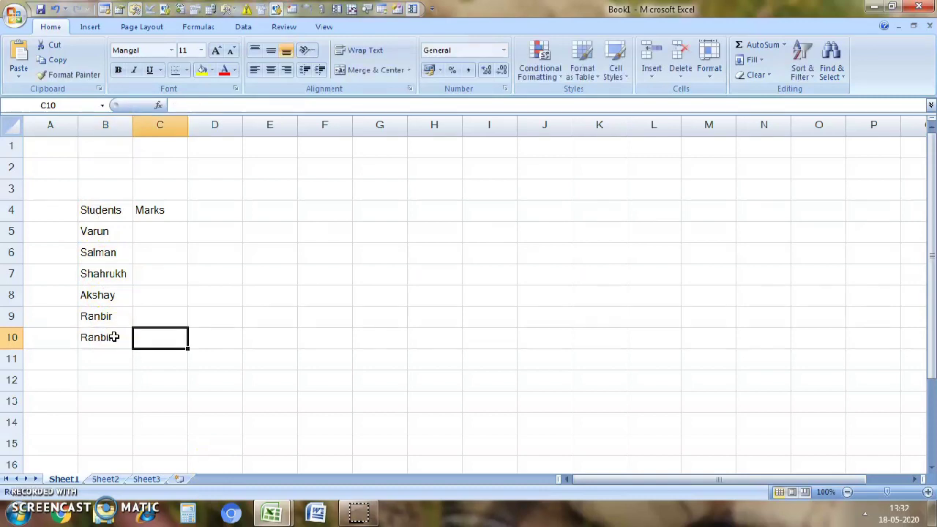
left_click(114, 337)
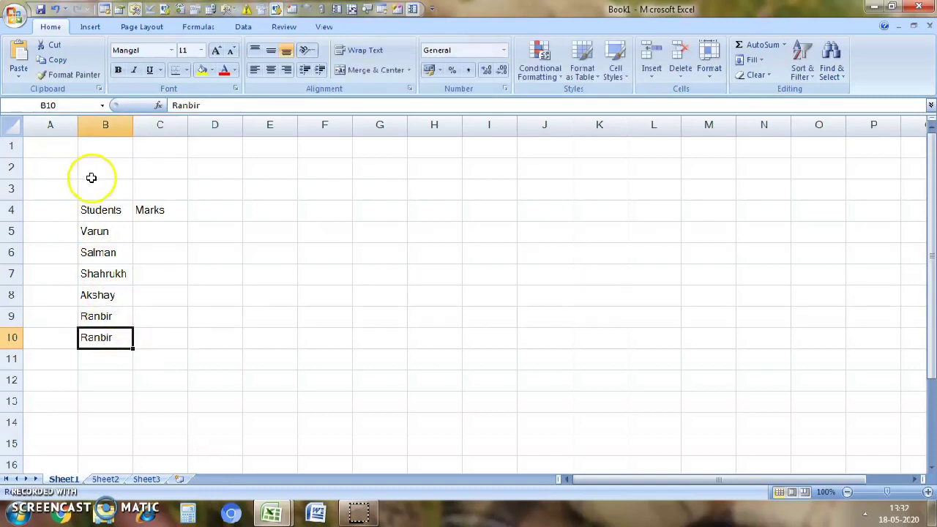
left_click(233, 105)
key("BackSpace")
key("BackSpace")
key("BackSpace")
type("ver")
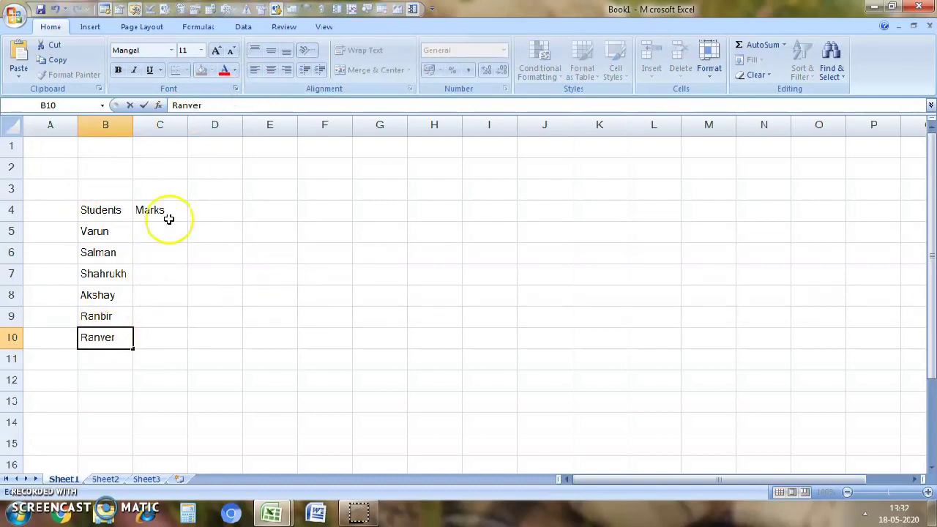
key("BackSpace")
type("er")
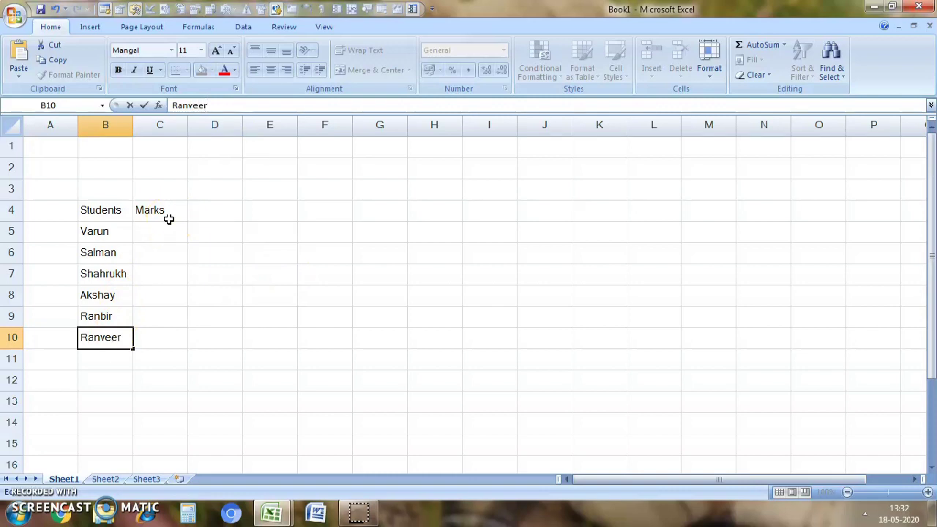
left_click(122, 371)
Enter the seventh and eighth students' first names in B11 and B12.
left_click(115, 355)
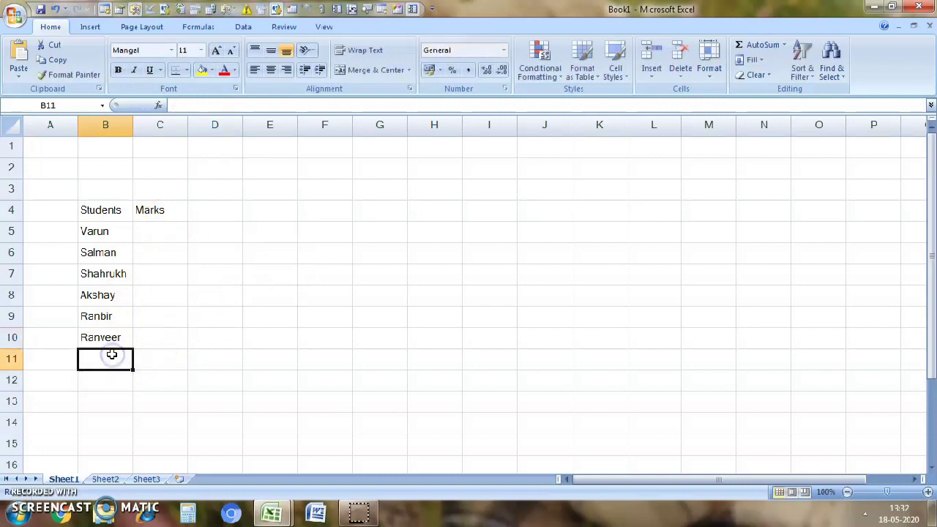
type("Tiger")
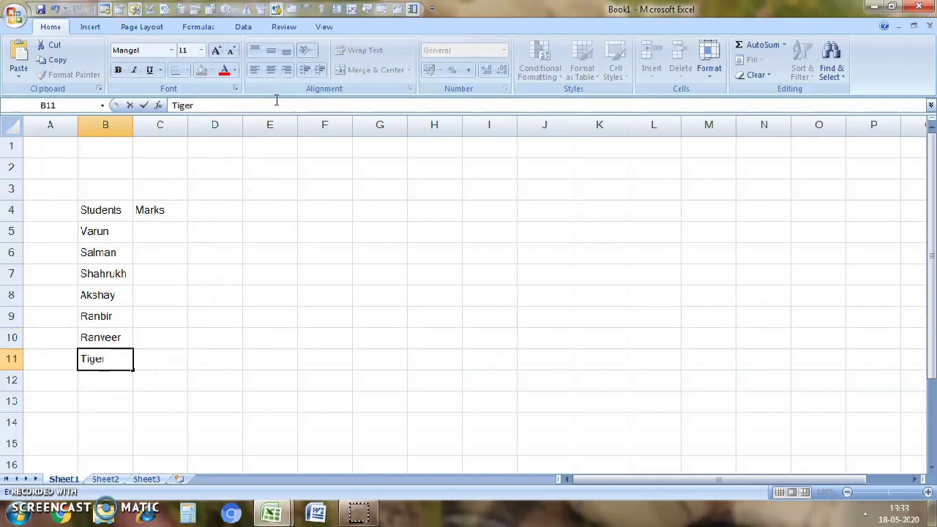
key("Return")
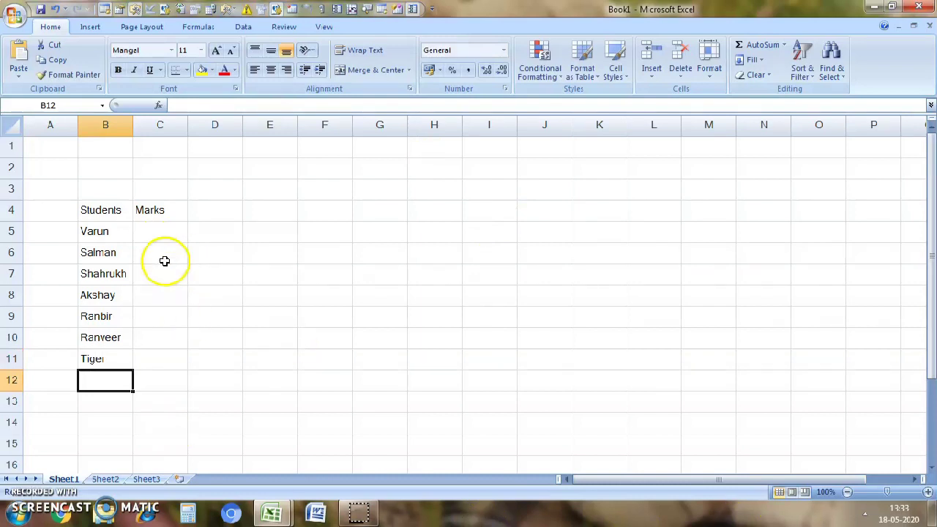
scroll(211, 289, "down", 1)
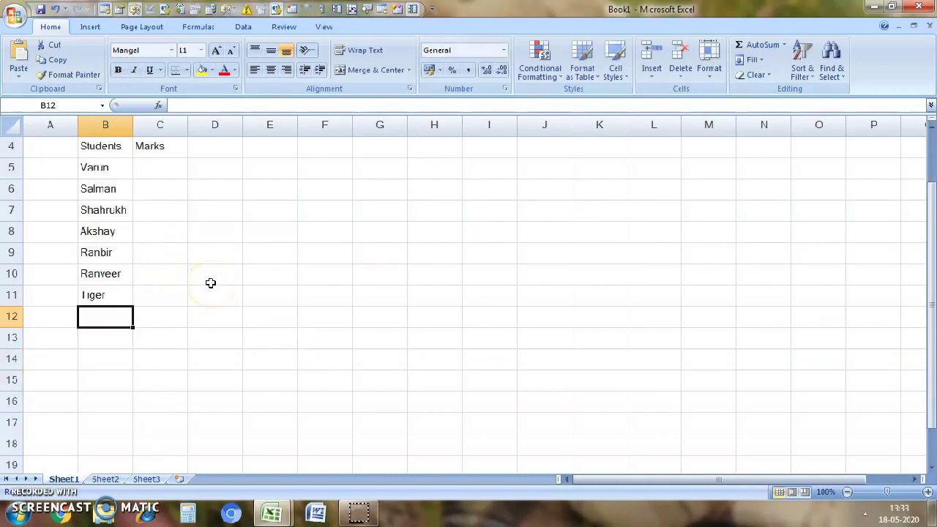
type("Kartick")
key("Return")
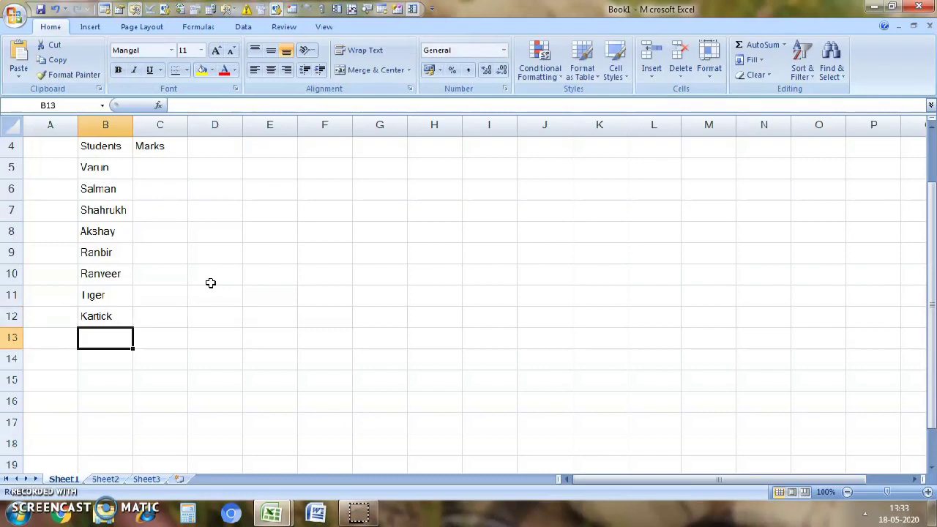
Enter the marks of the first two students under the Marks header: 57 in C5 and 46 in C6.
scroll(210, 283, "up", 1)
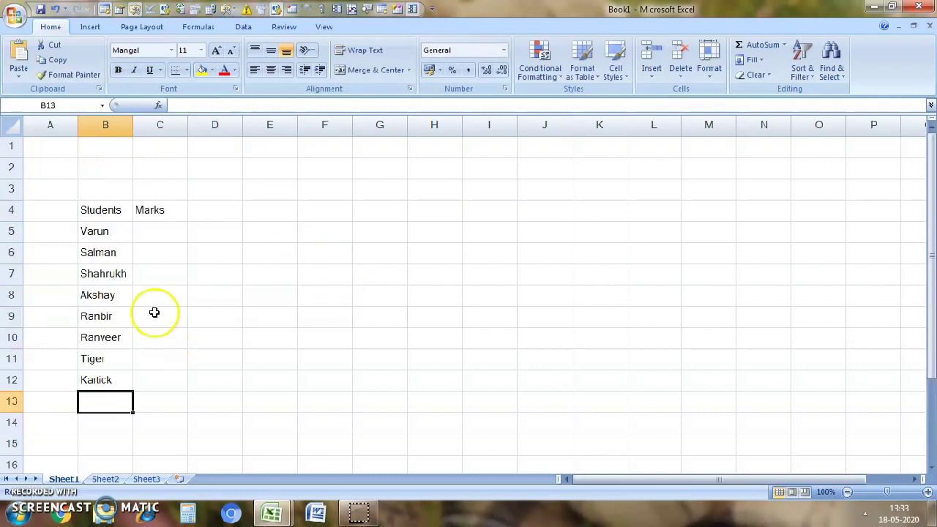
left_click(144, 236)
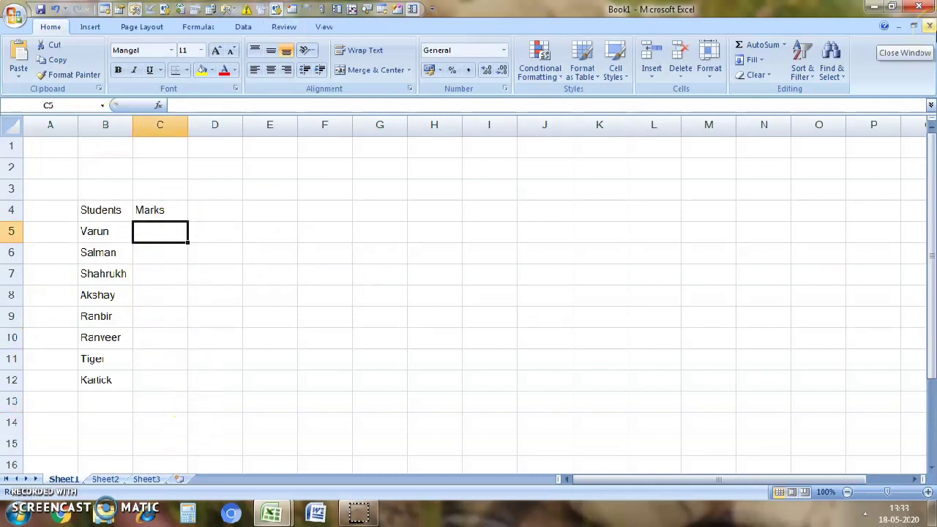
type("57")
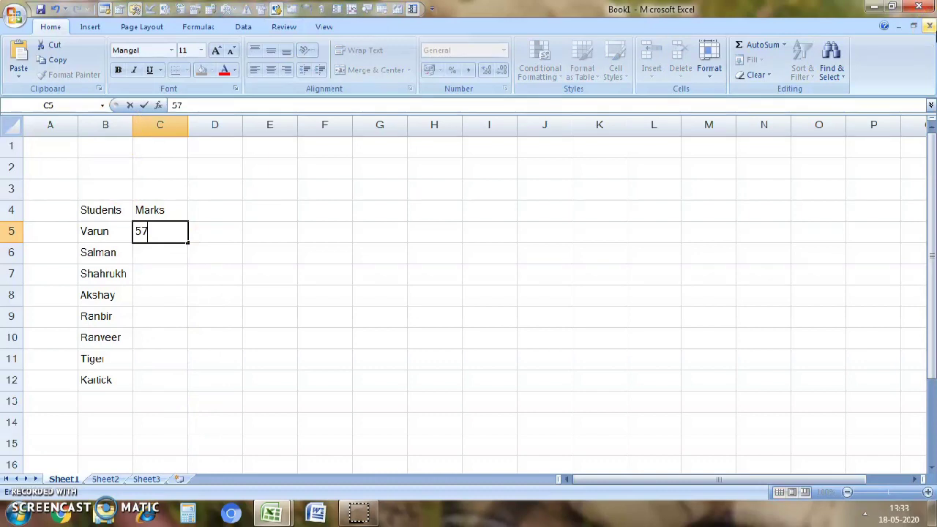
key("Tab")
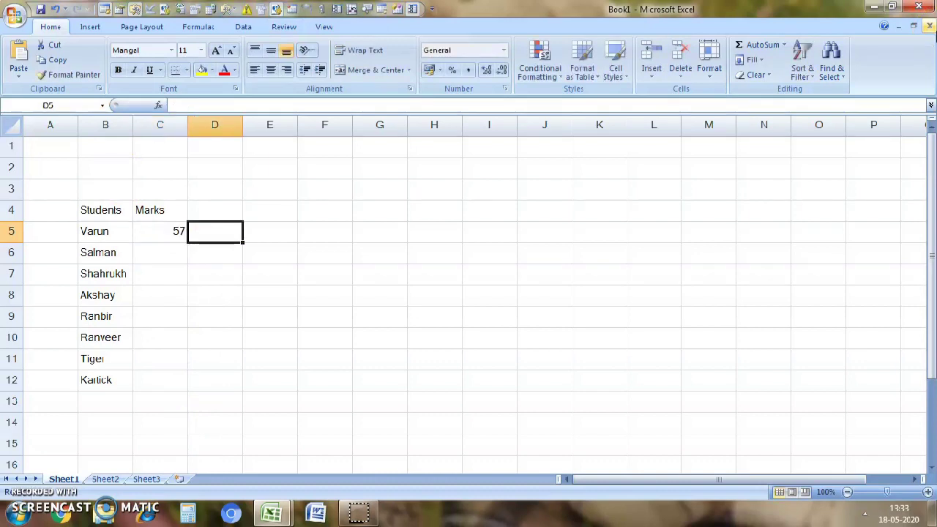
key("Right")
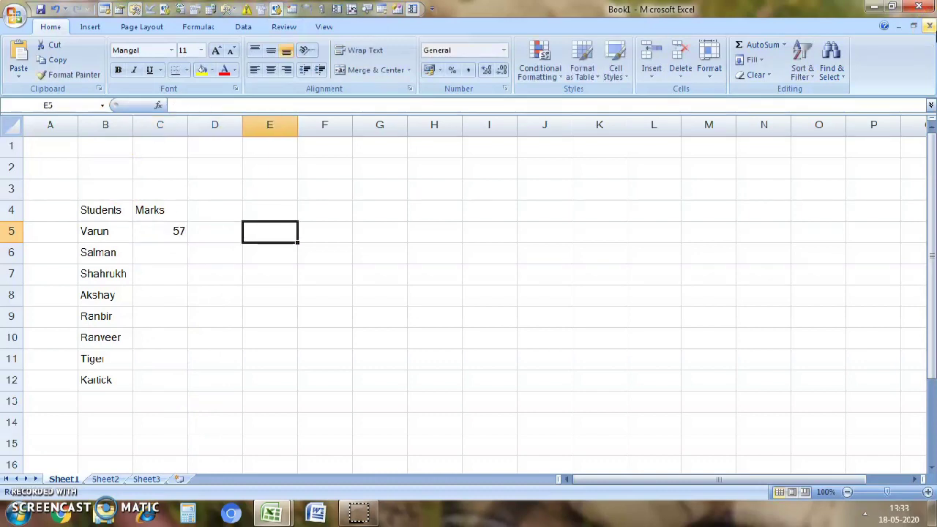
key("Down")
key("Left")
key("Left")
type("46")
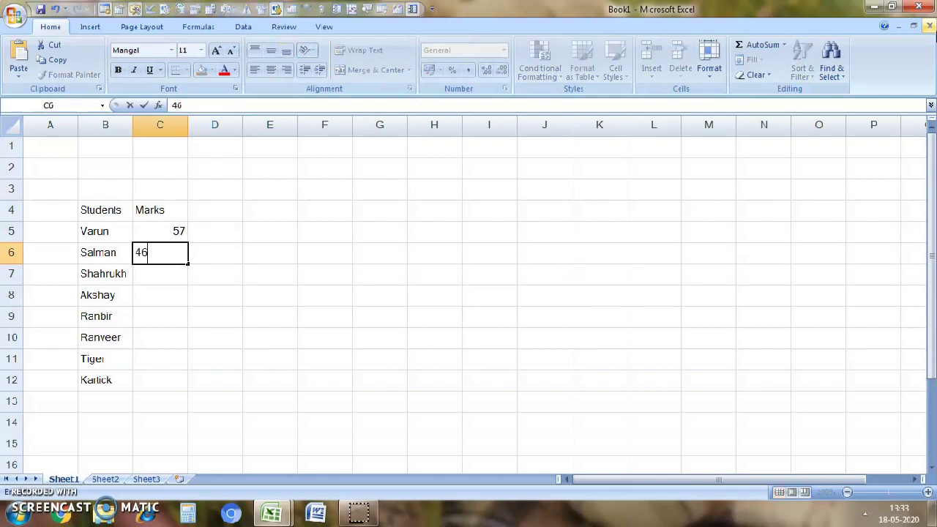
key("Return")
Enter the marks 38, 90 and 68 in C7, C8 and C9.
type("3")
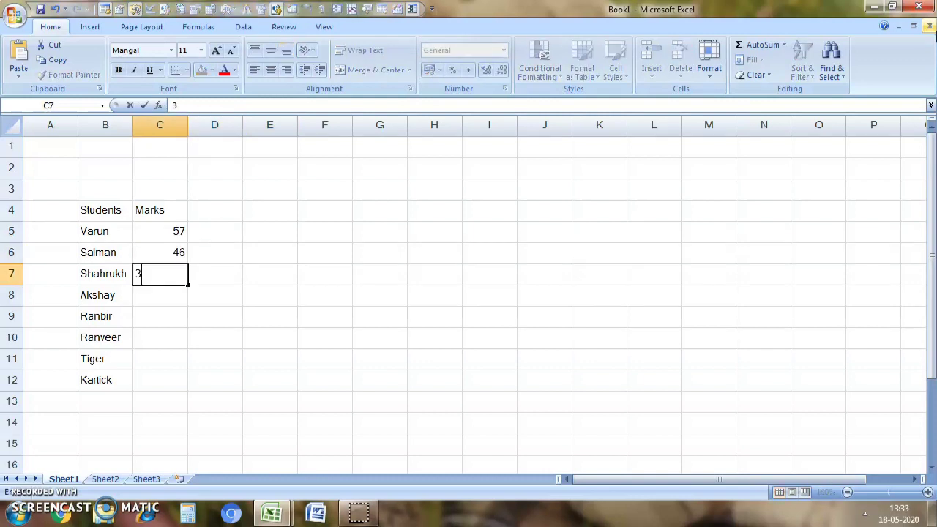
type("8")
key("Return")
type("90")
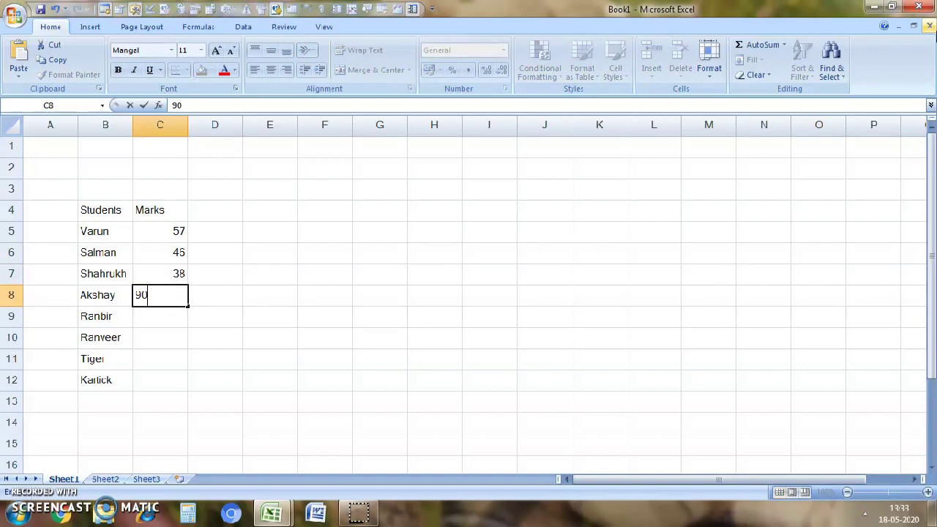
key("Return")
type("68")
key("Return")
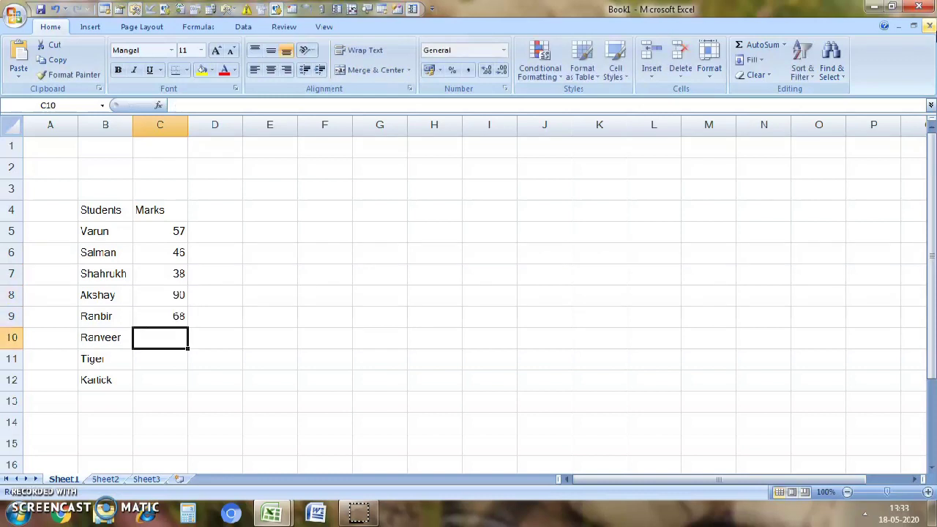
Enter the marks of the last three students: 42, 27 and 23 in C10, C11 and C12.
type("42")
key("Return")
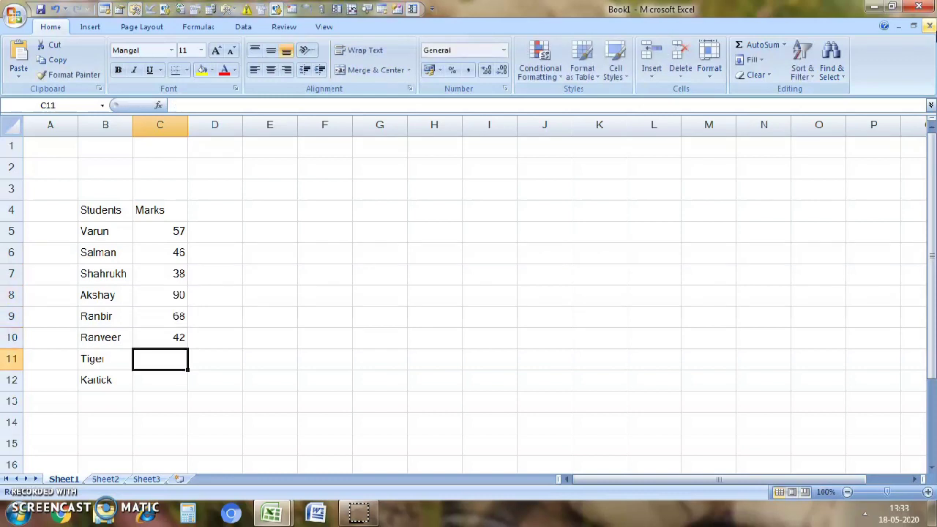
type("27")
key("Return")
type("23")
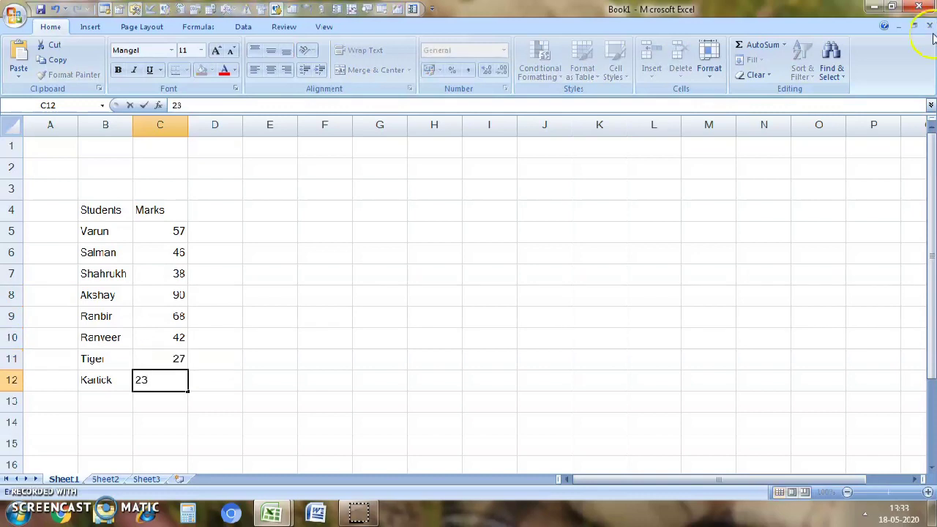
left_click(591, 294)
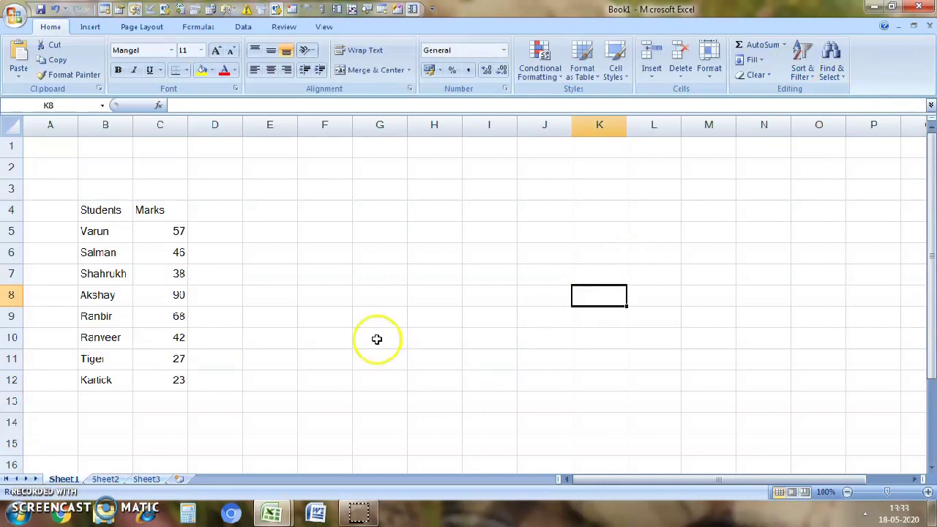
Enter the label Students in B14, below the marks table.
scroll(234, 217, "down", 1)
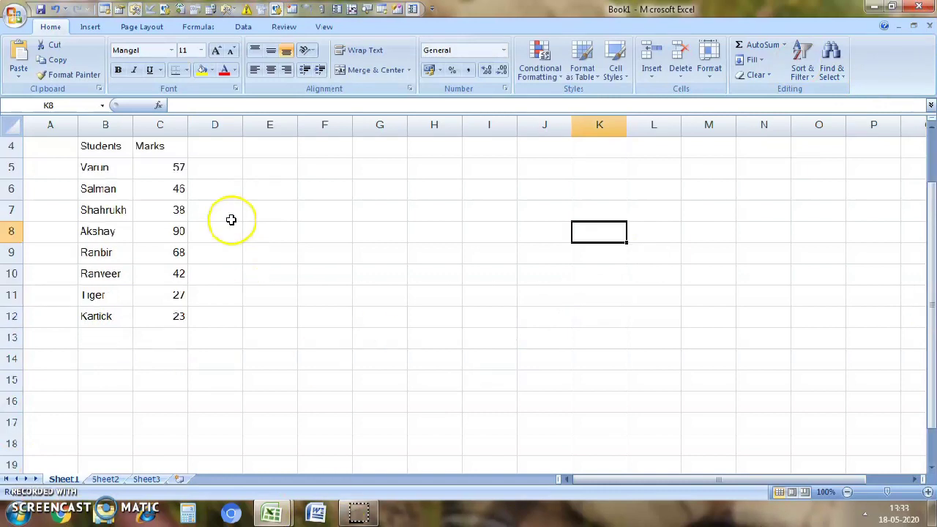
left_click(110, 362)
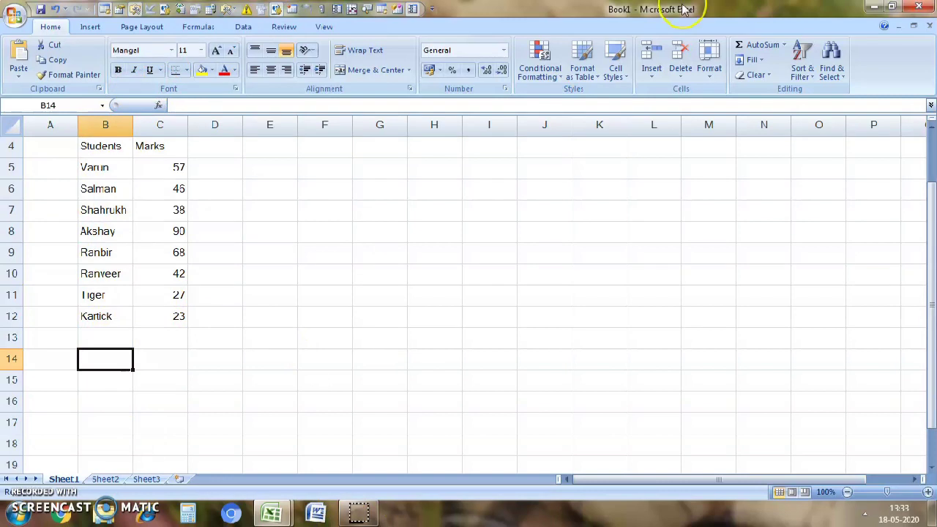
type("Stu")
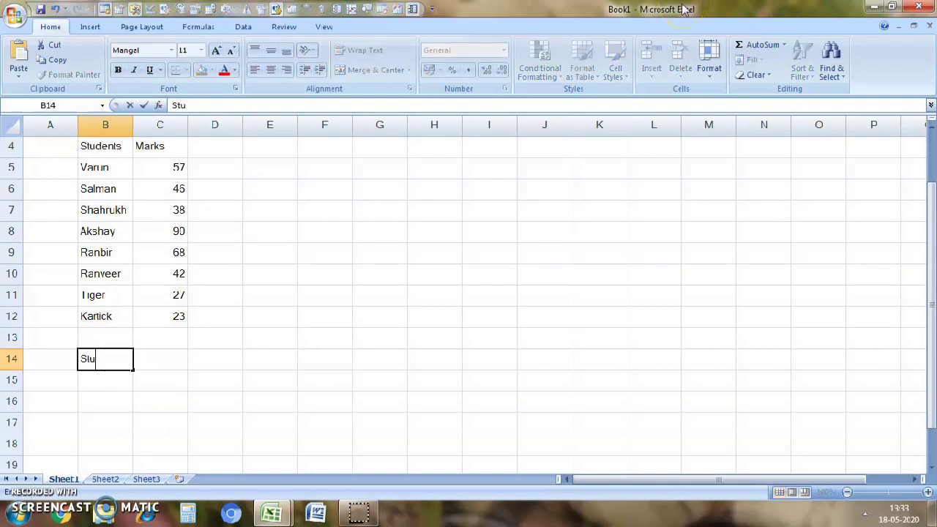
type("dents")
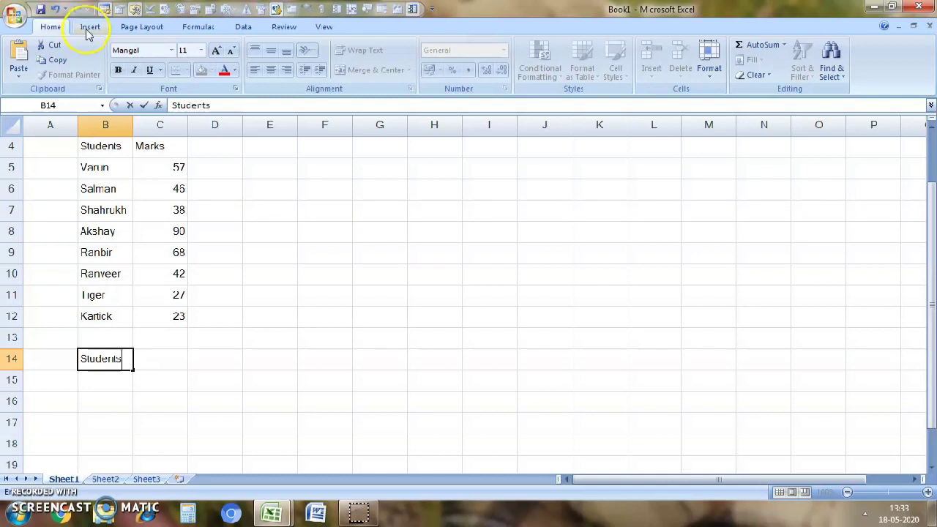
left_click(249, 27)
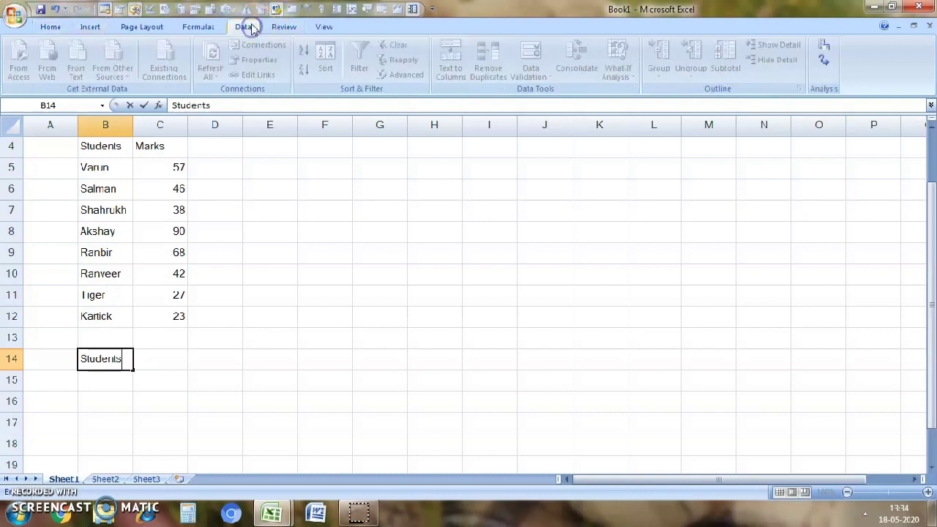
left_click(263, 275)
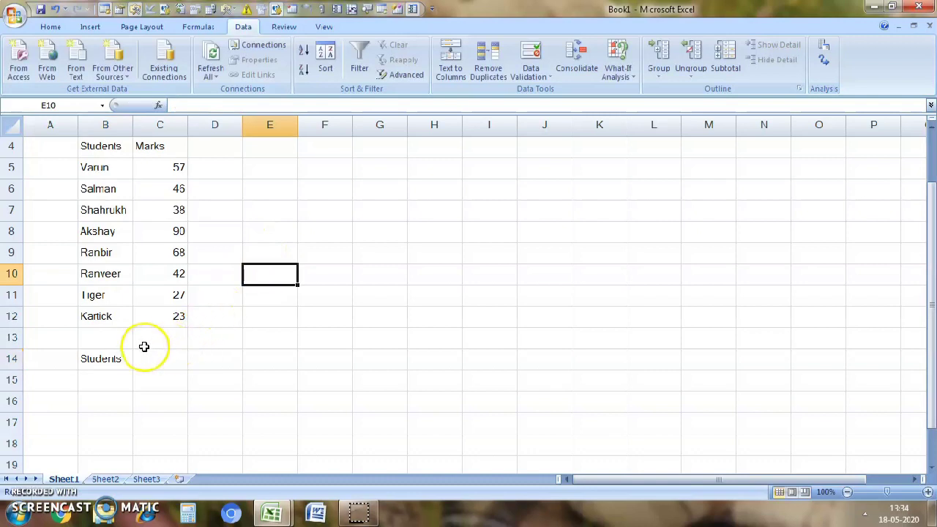
Apply List data validation to B14, using the student names in B5:B12 as the source.
left_click(117, 359)
left_click(540, 78)
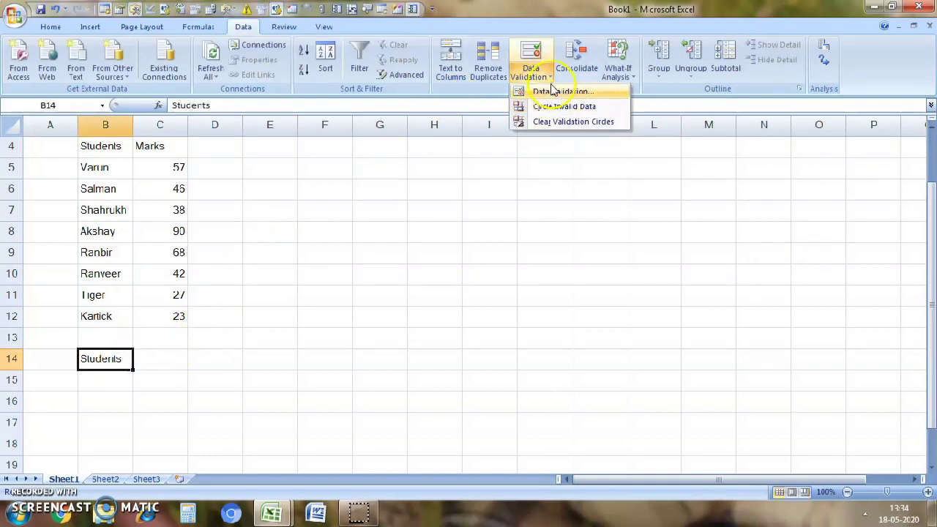
left_click(554, 91)
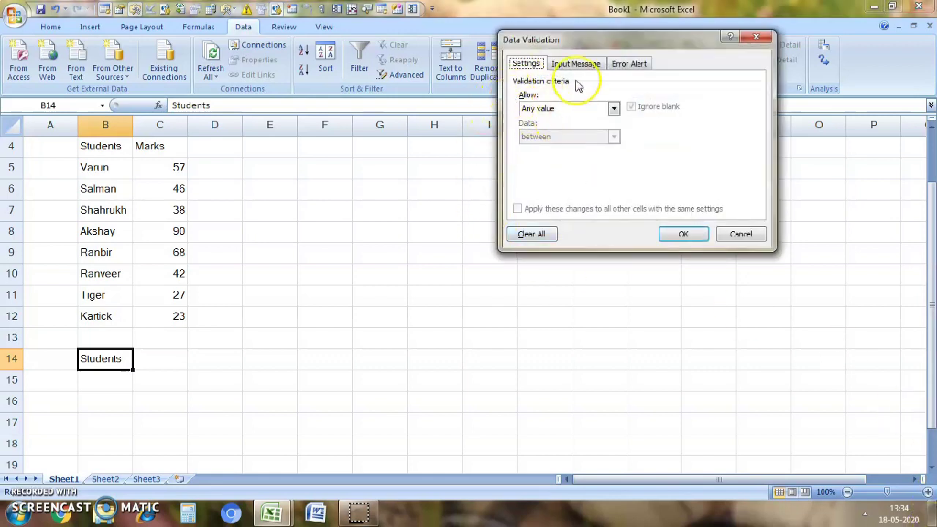
left_click(613, 108)
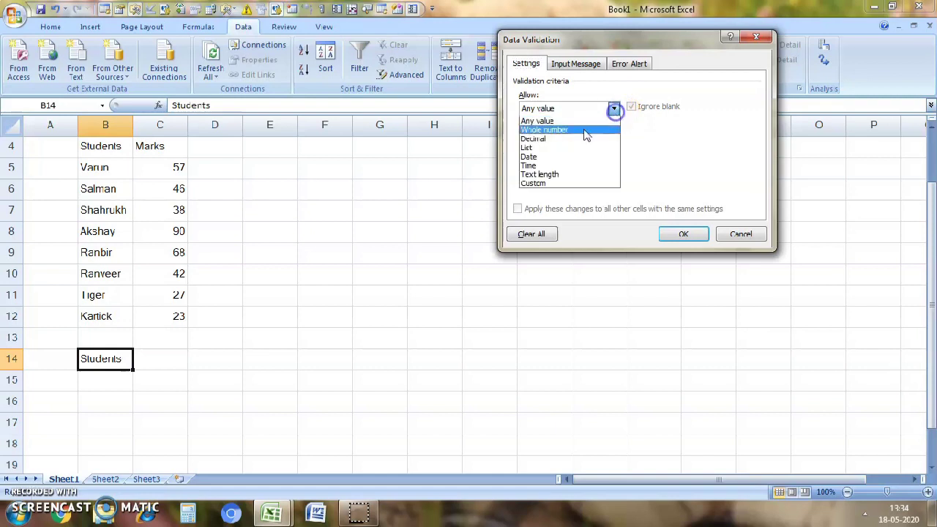
left_click(550, 148)
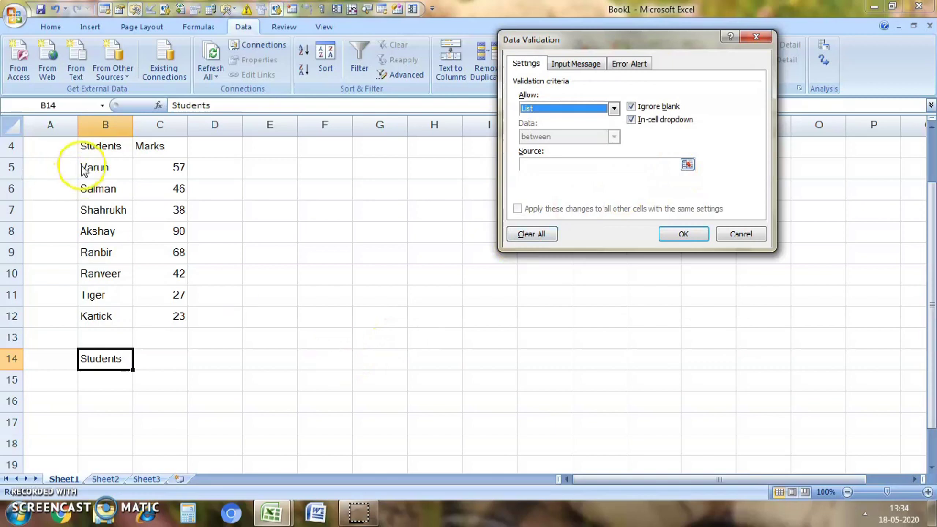
left_click(587, 169)
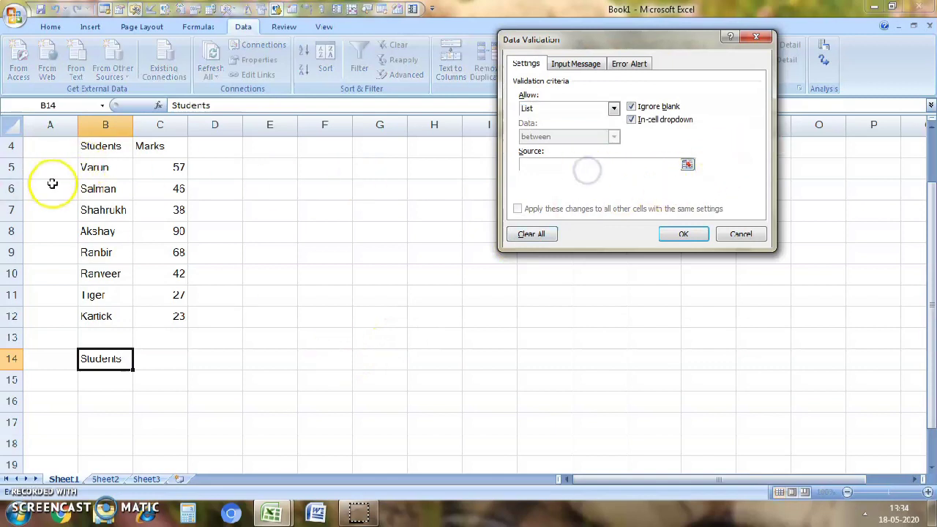
mouse_move(88, 166)
left_mouse_down()
mouse_move(120, 216)
mouse_move(119, 317)
left_mouse_up()
left_click(678, 232)
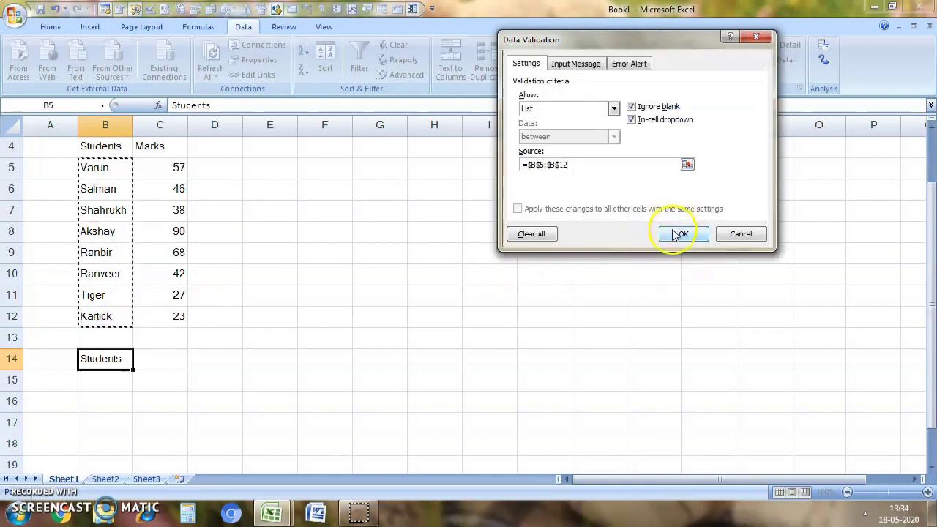
Choose the fourth student's name from the drop-down list in B14.
left_click(139, 363)
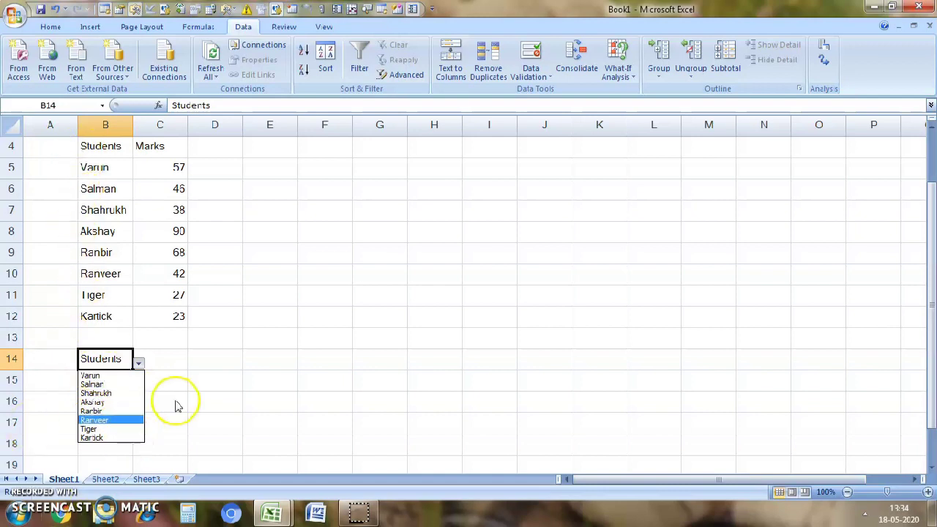
left_click(172, 359)
left_click(137, 362)
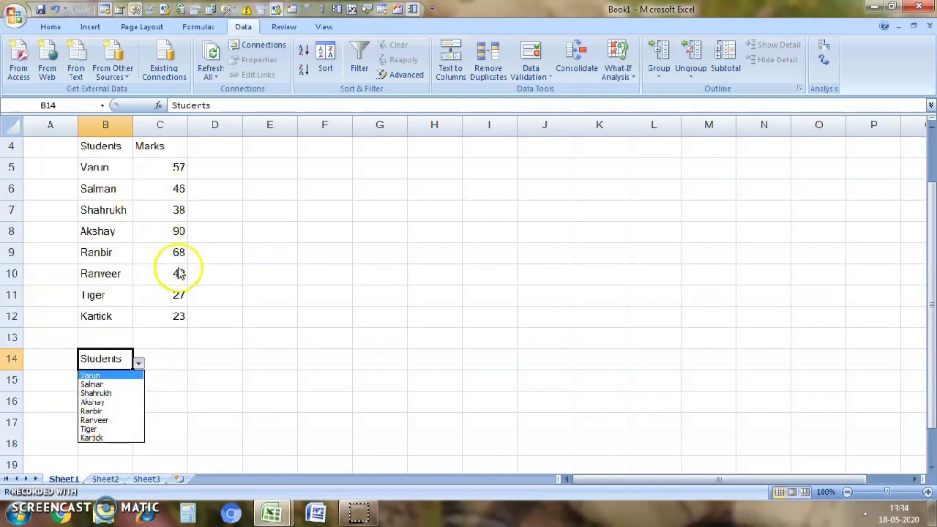
left_click(93, 401)
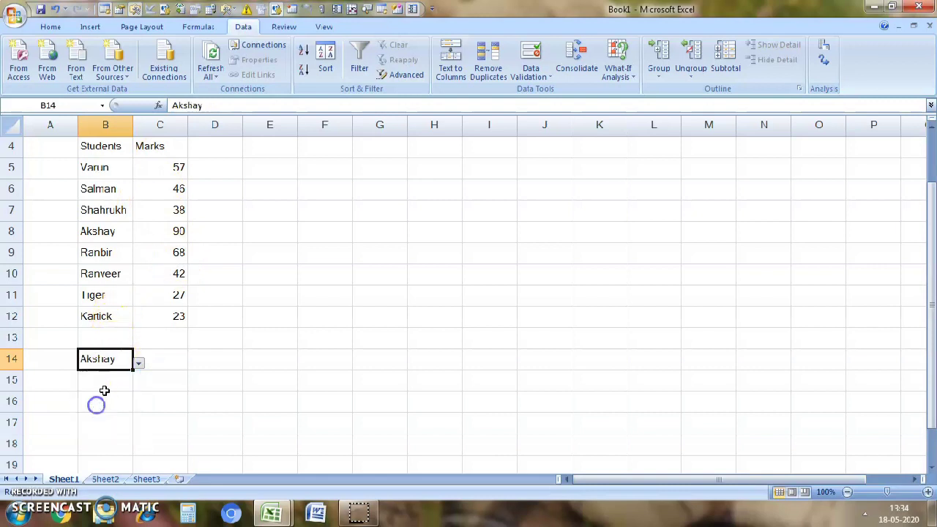
Start a formula in C14 with the VLOOKUP function.
left_click(179, 359)
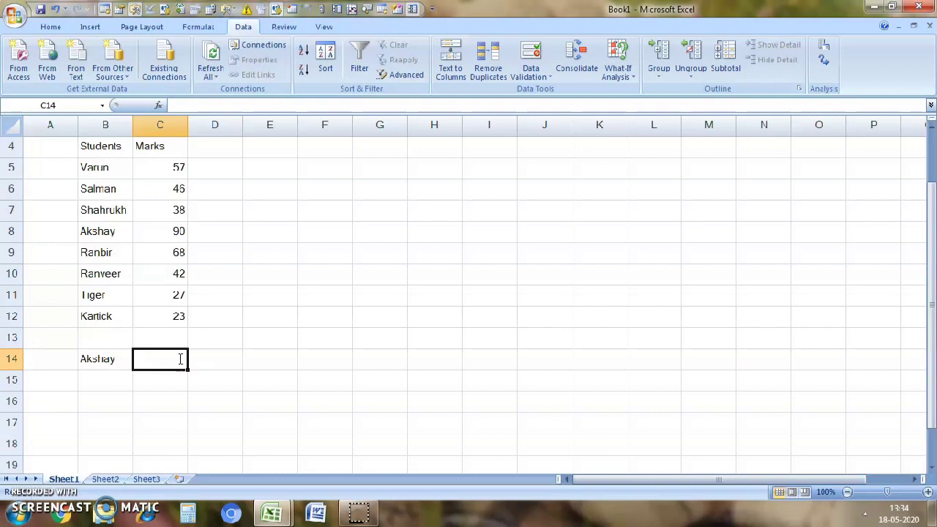
type("=")
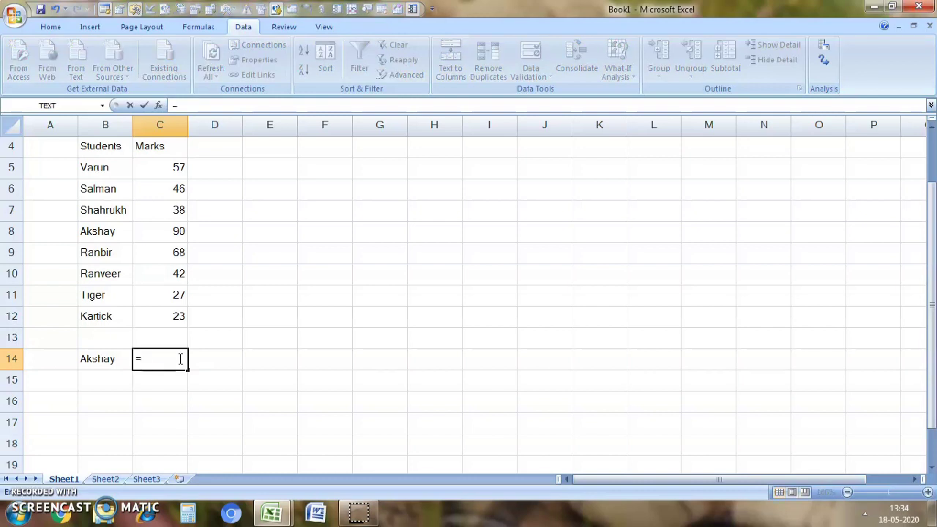
type("V")
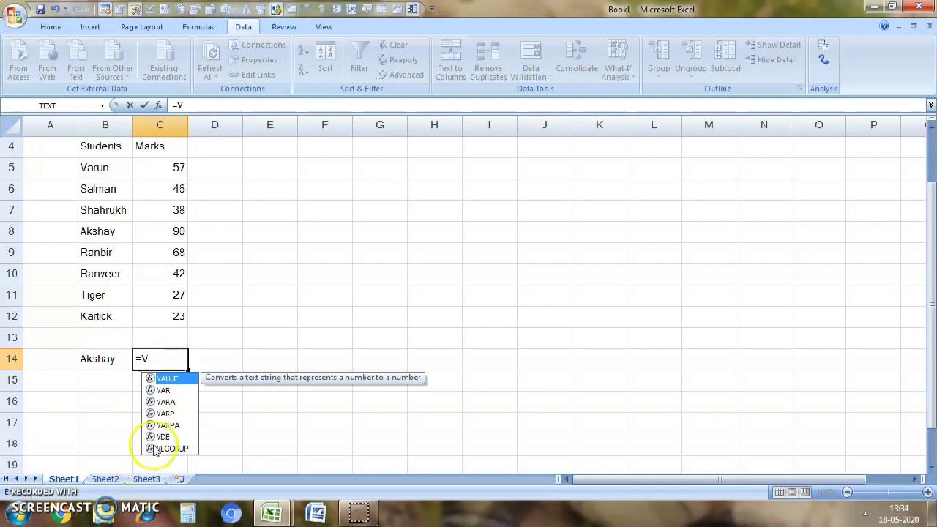
key("Down")
key("Down")
key("Down")
key("Down")
key("Down")
key("Down")
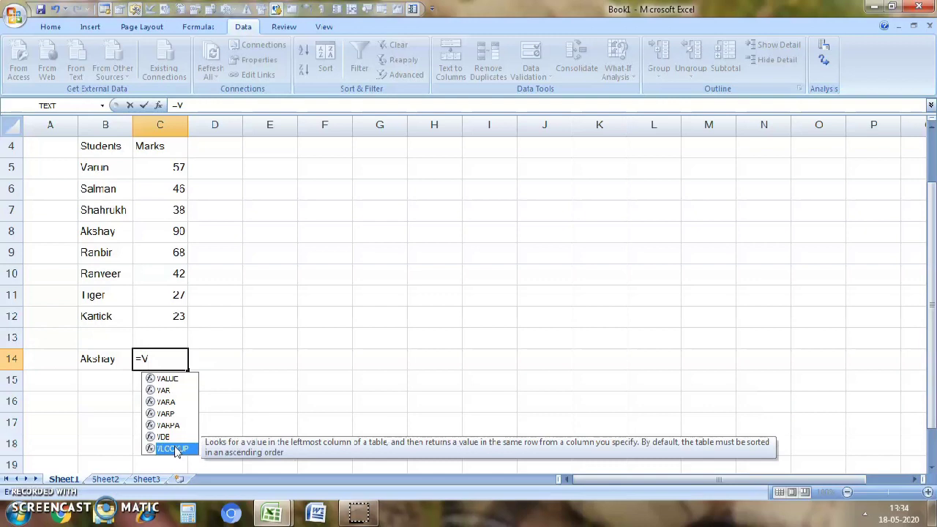
double_click(174, 449)
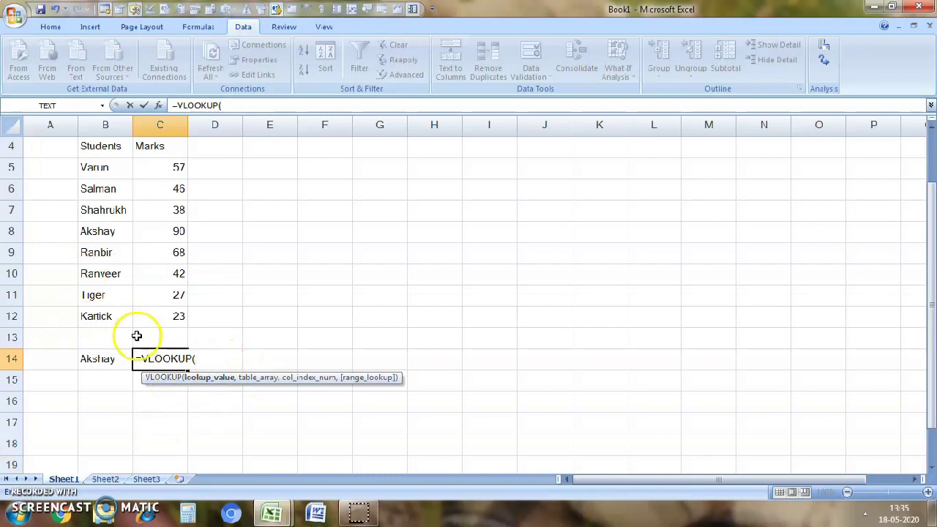
Complete the VLOOKUP in C14 with lookup value B14, table B5:C12, column 2 and FALSE for an exact match.
left_click(106, 362)
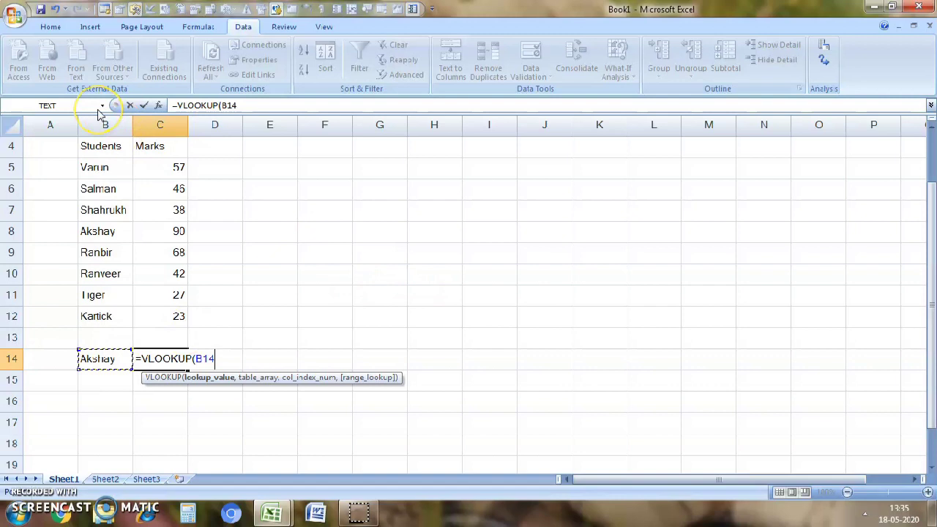
type(",")
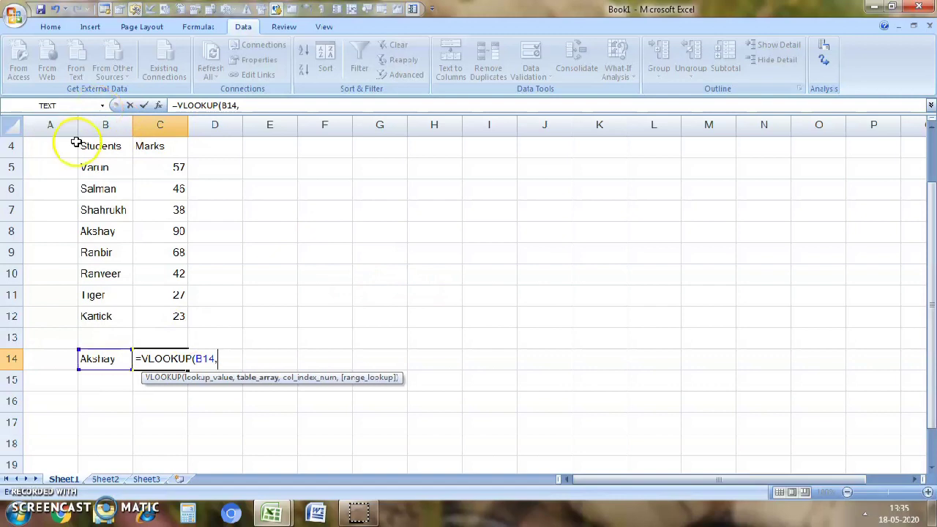
left_click_drag(80, 161, 169, 317)
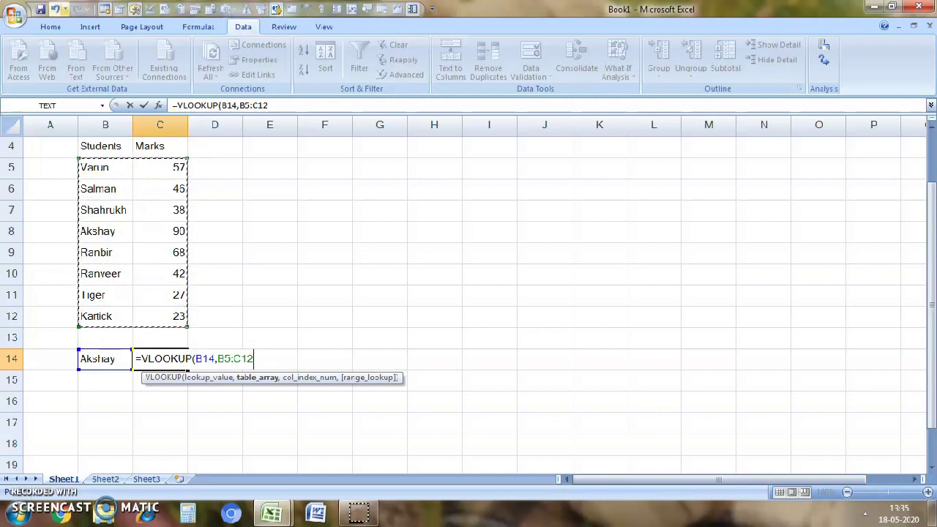
type(",")
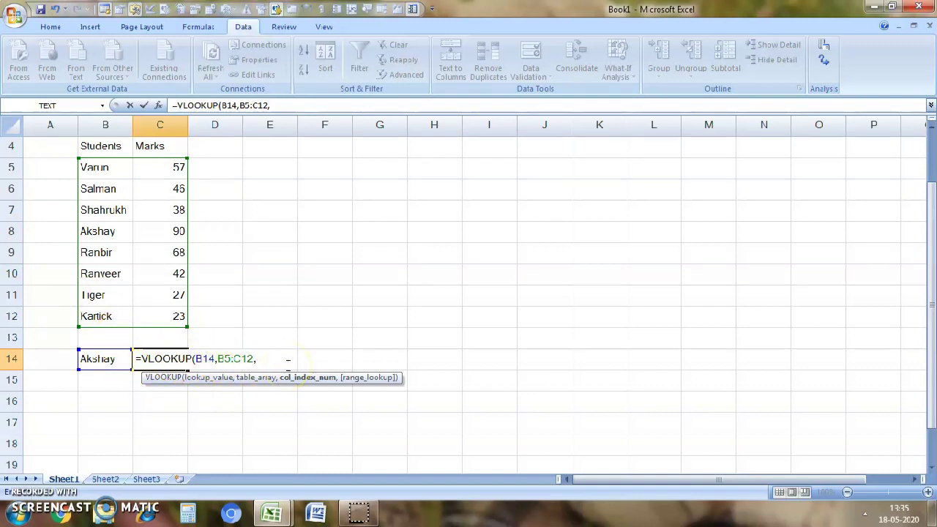
type(",")
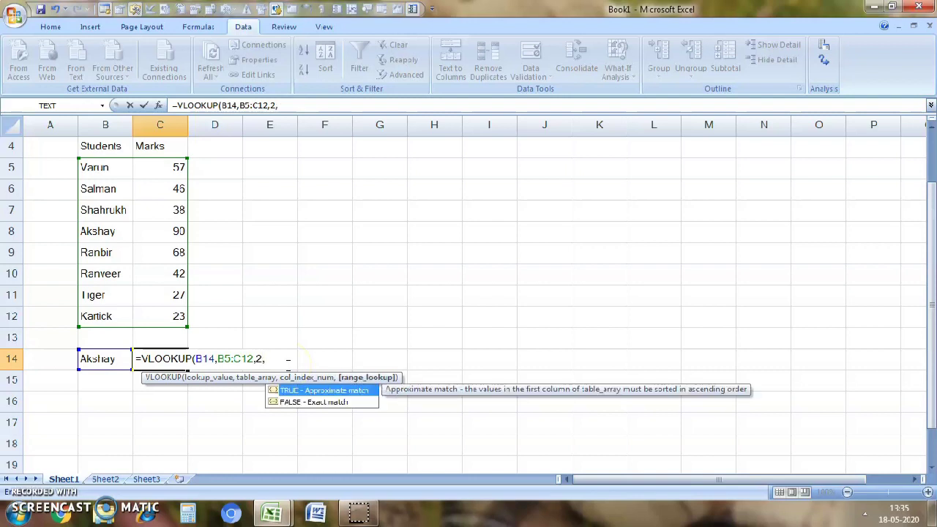
left_click(342, 403)
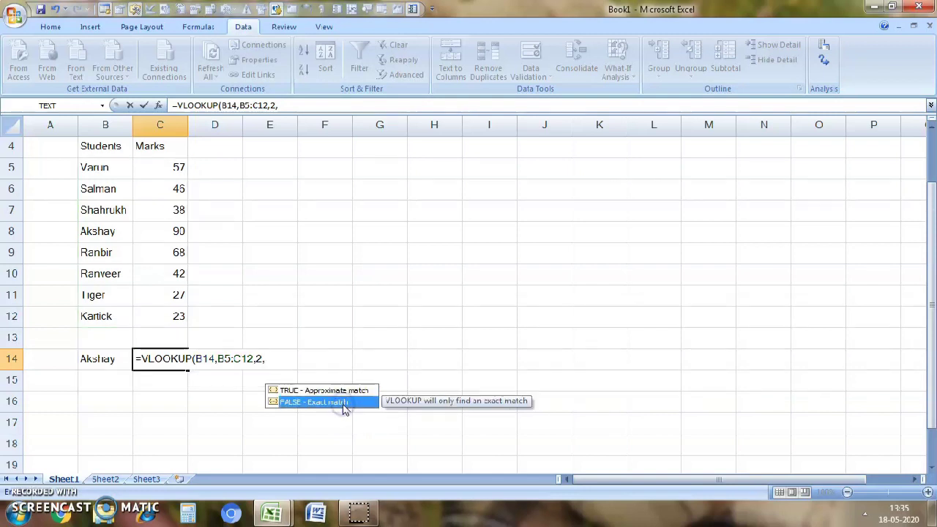
double_click(342, 403)
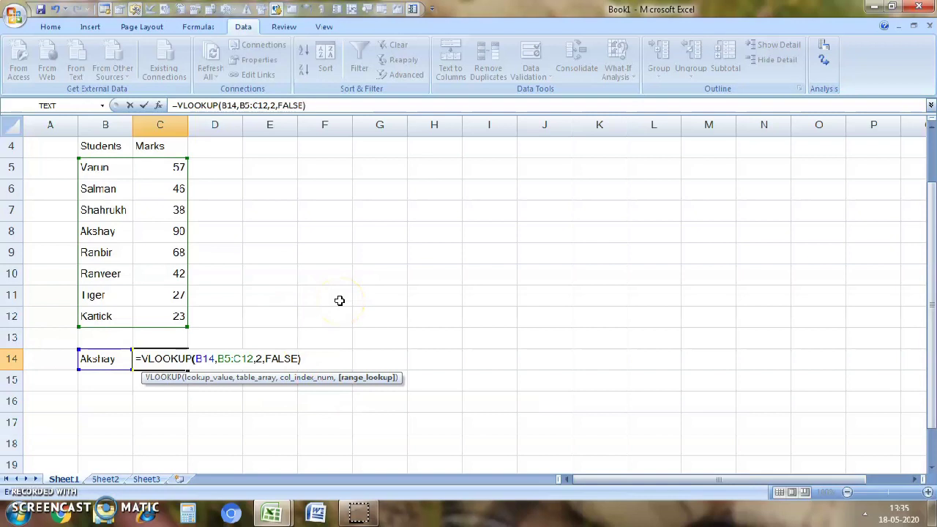
type(")")
key("Return")
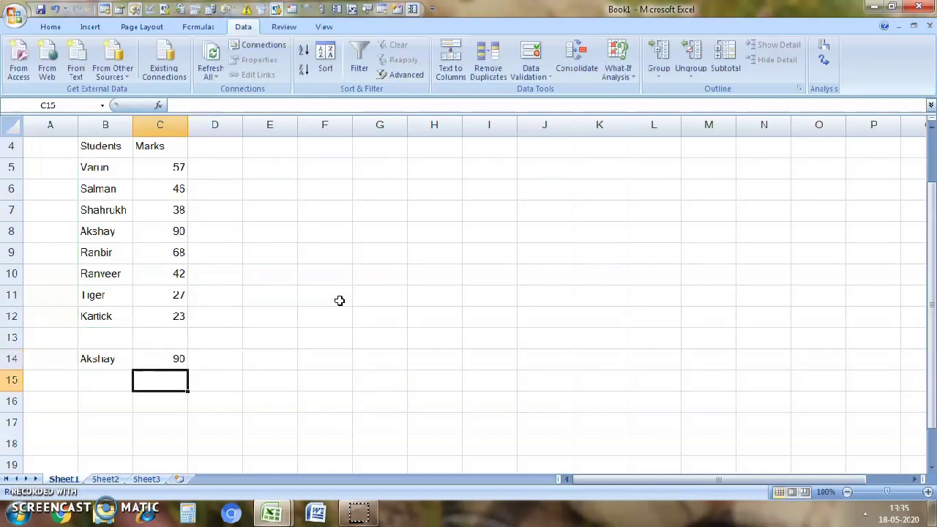
Check the formula in C14, and choose the last student's name from the drop-down list in B14.
left_click(178, 356)
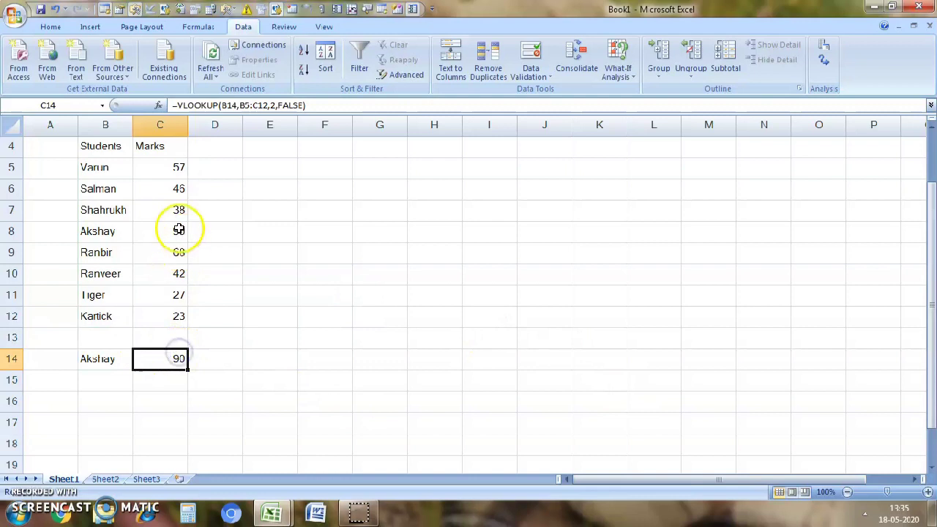
left_click(94, 359)
left_click(138, 360)
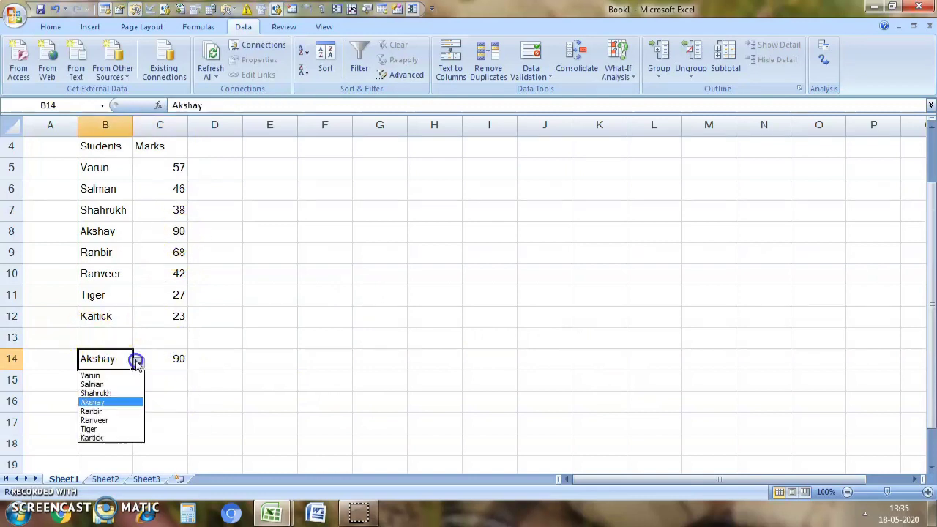
left_click(104, 434)
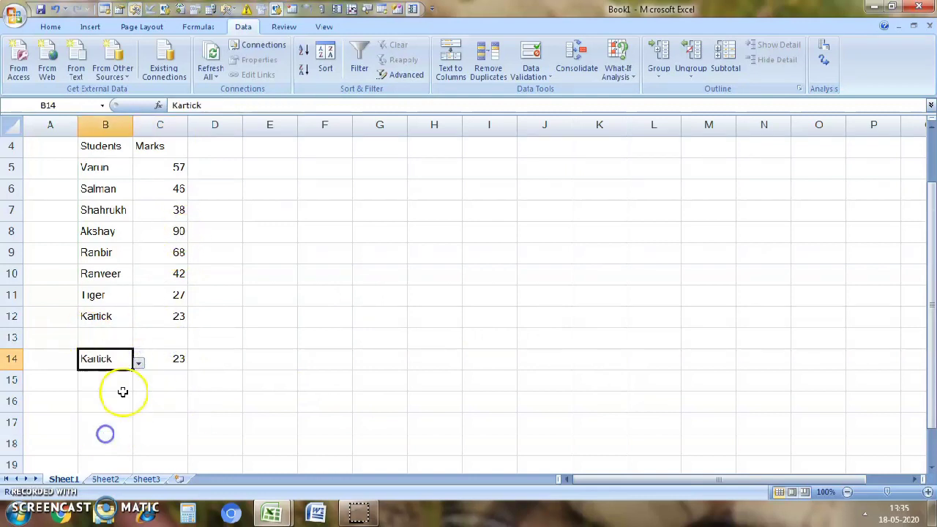
left_click(415, 206)
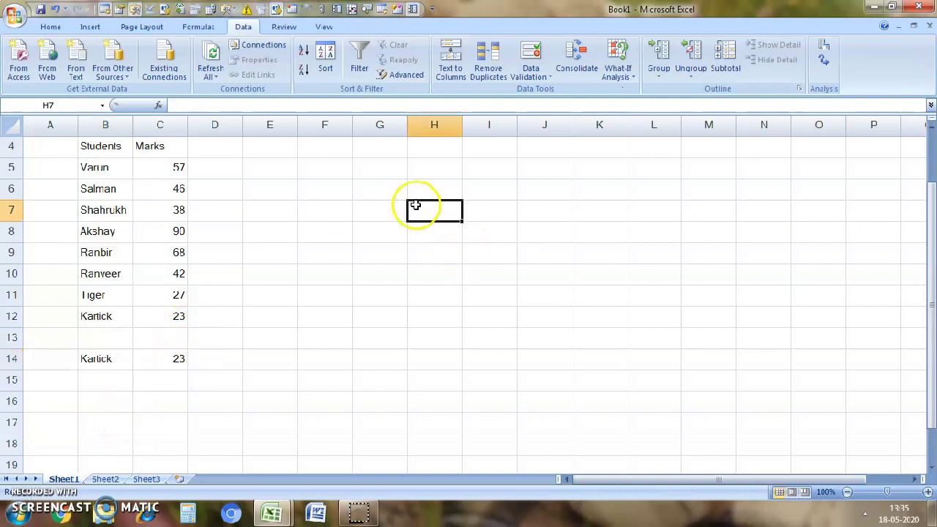
left_click(300, 292)
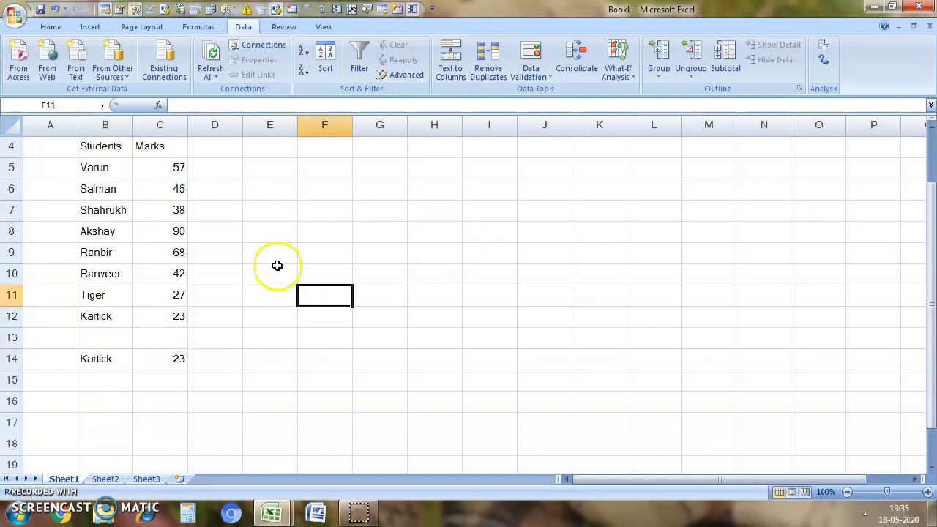
left_click(277, 360)
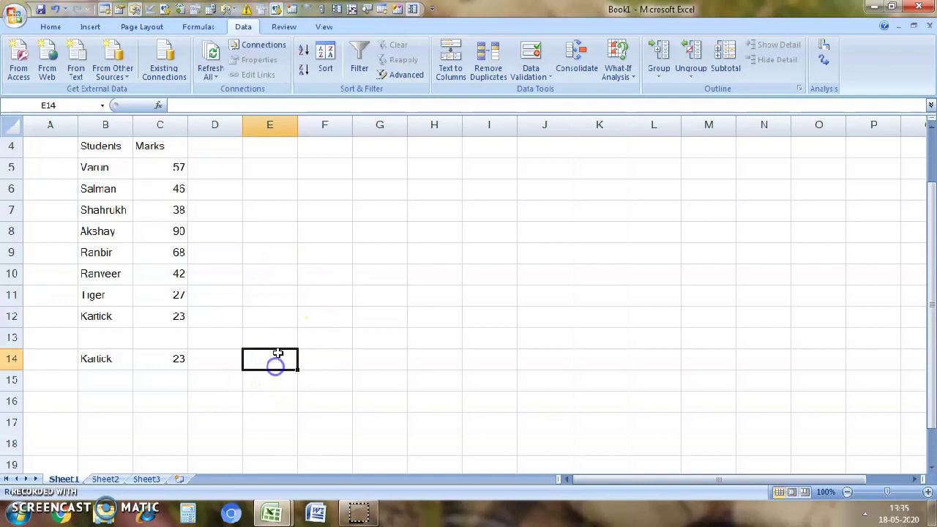
left_click(278, 333)
left_click(281, 378)
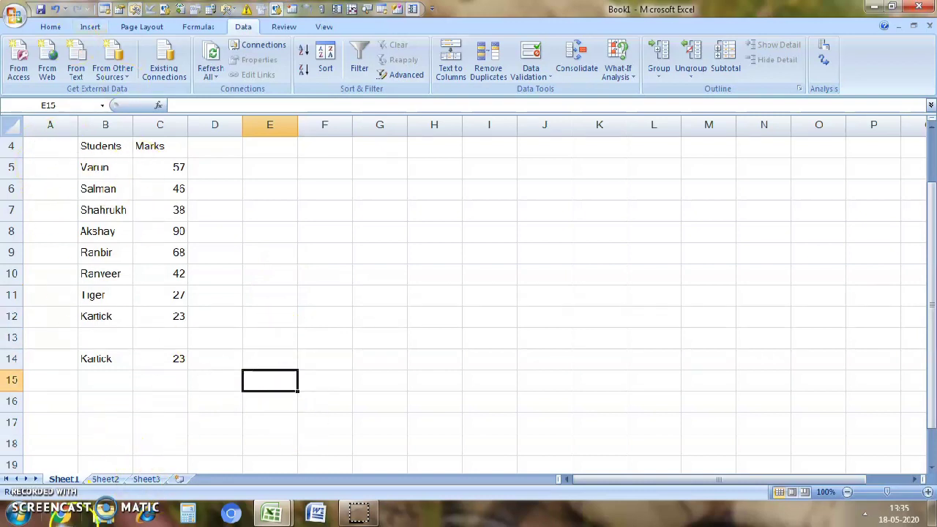
left_click(256, 360)
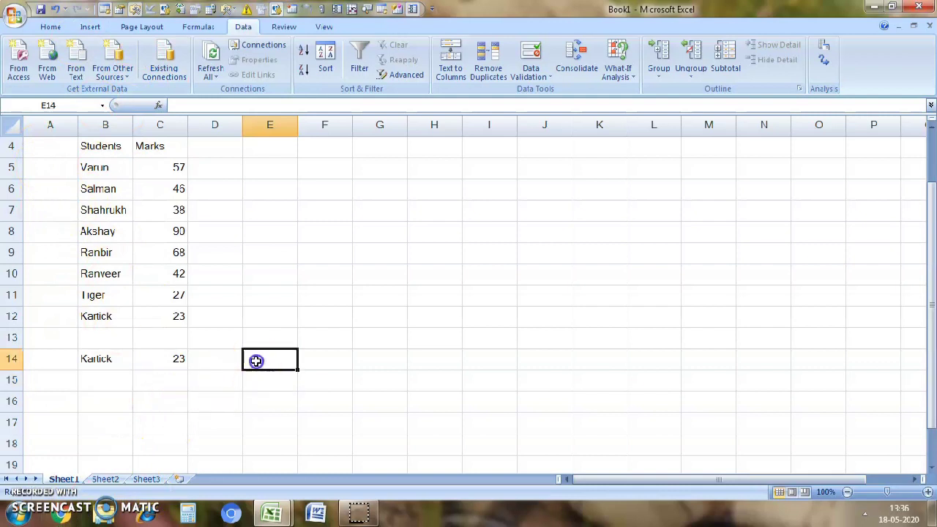
Copy the student names in B5:B12 into column D, starting at D5, beside the marks.
left_click_drag(103, 162, 83, 315)
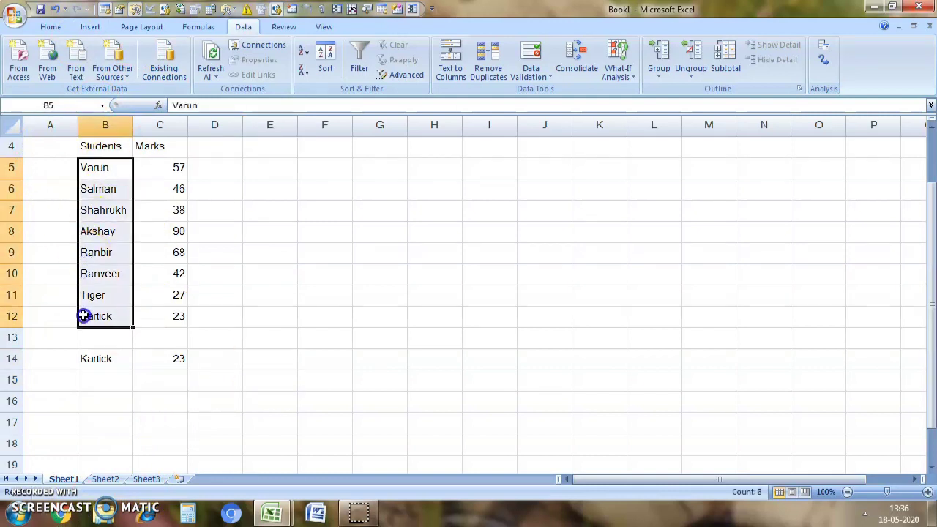
key("ctrl+c")
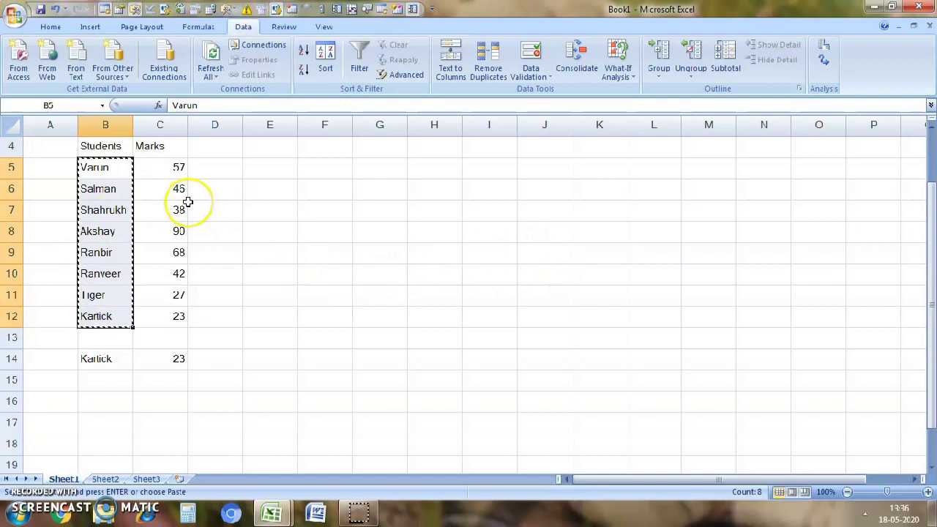
left_click(205, 173)
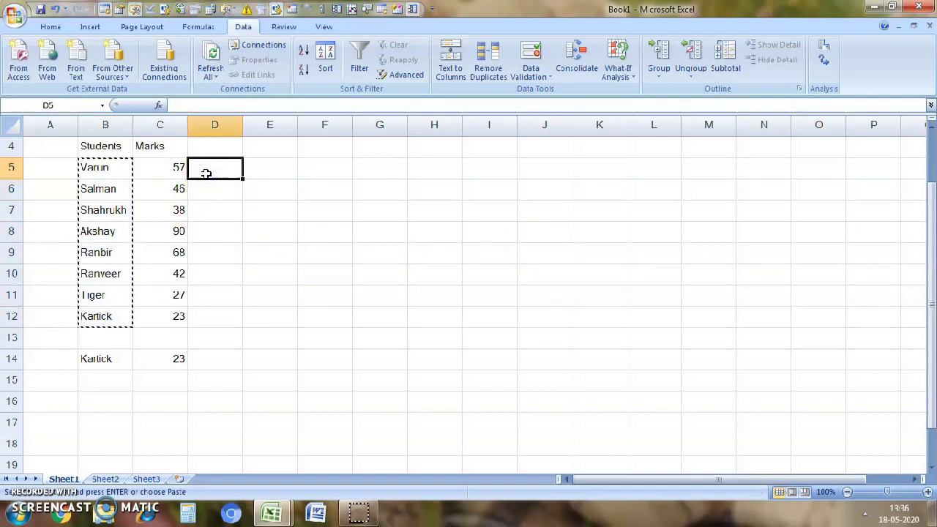
key("super")
left_click(385, 250)
key("ctrl+v")
left_click(370, 250)
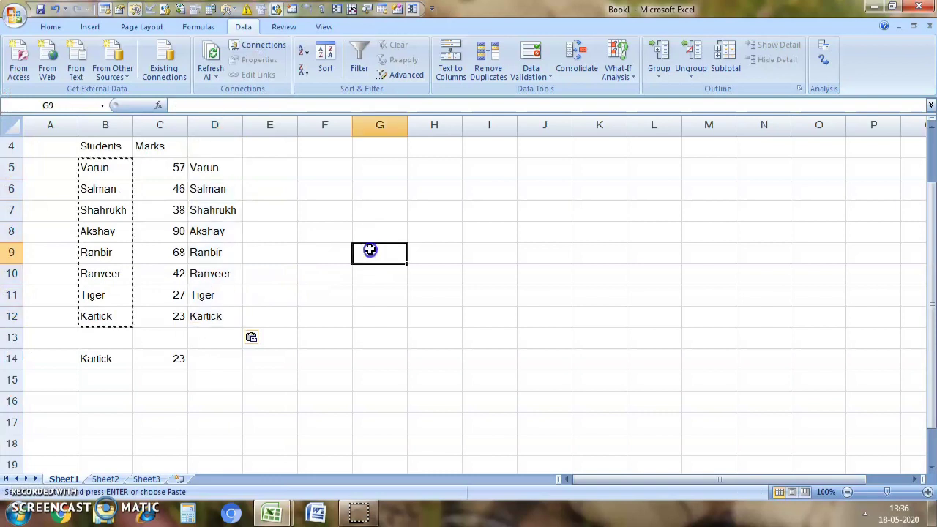
left_click(182, 204)
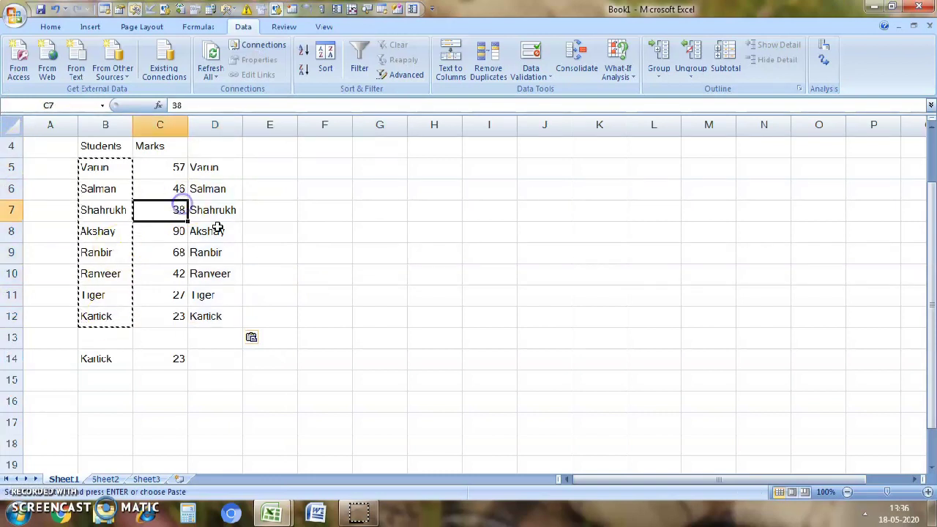
left_click(314, 210)
type("HUJ")
key("BackSpace")
key("BackSpace")
left_click(320, 313)
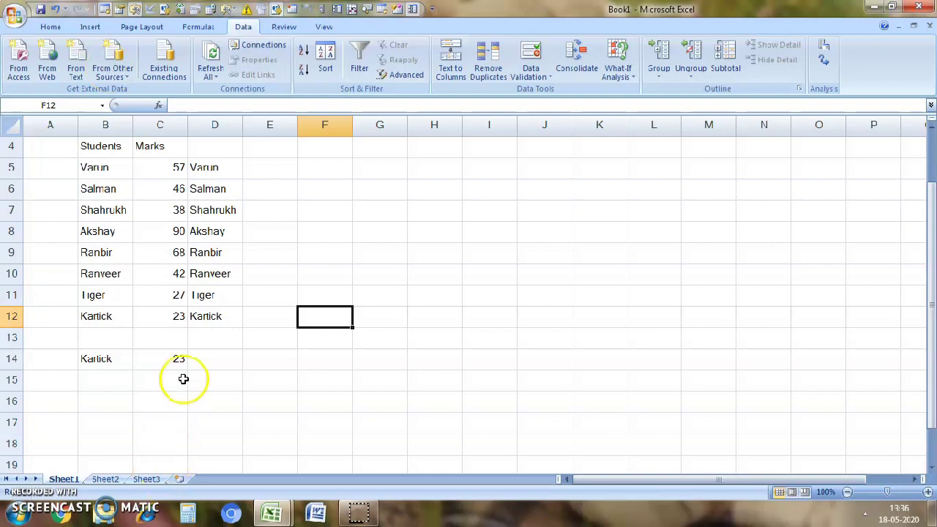
Start a formula in E14 with the VLOOKUP function.
left_click(271, 363)
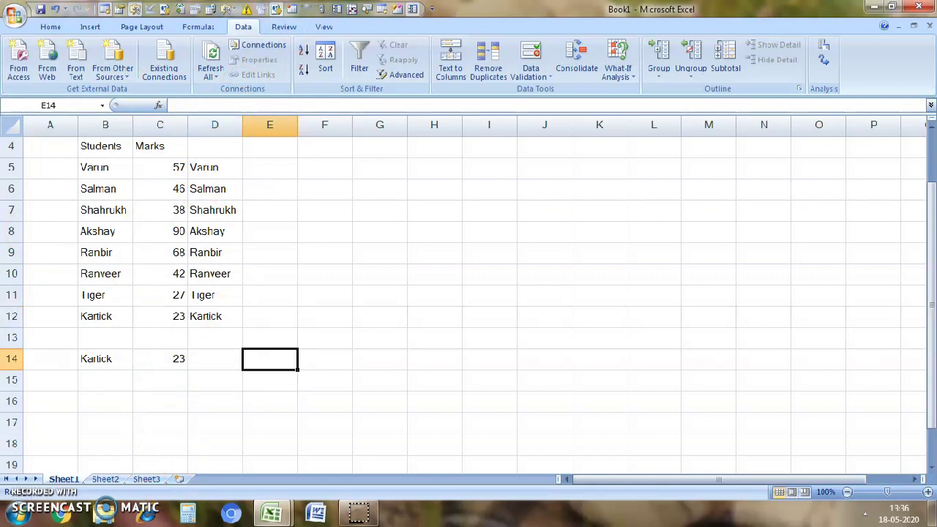
type("=")
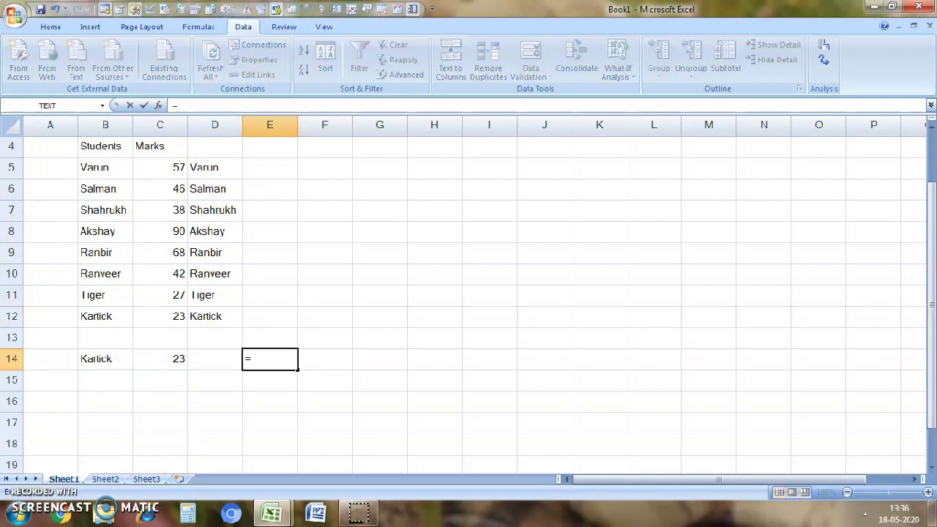
type("V")
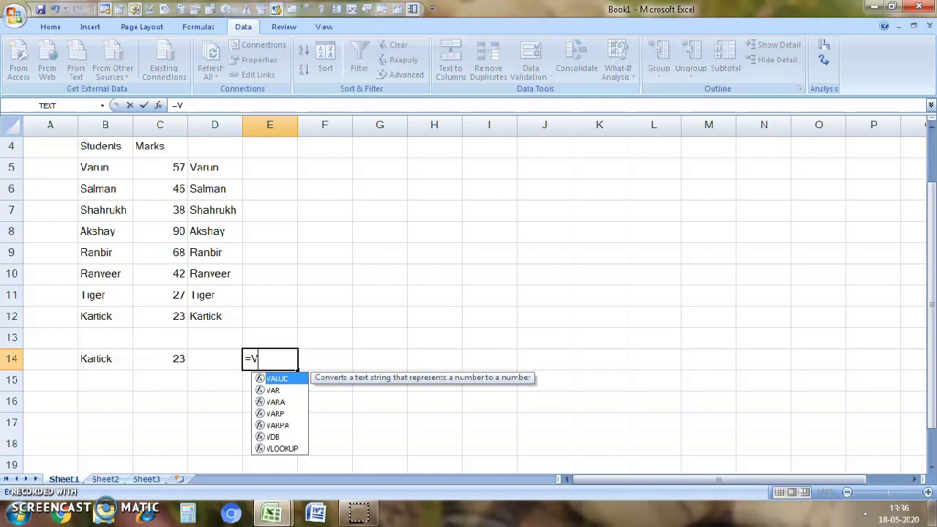
key("Down")
key("Down")
key("Down")
key("Down")
key("Down")
key("Down")
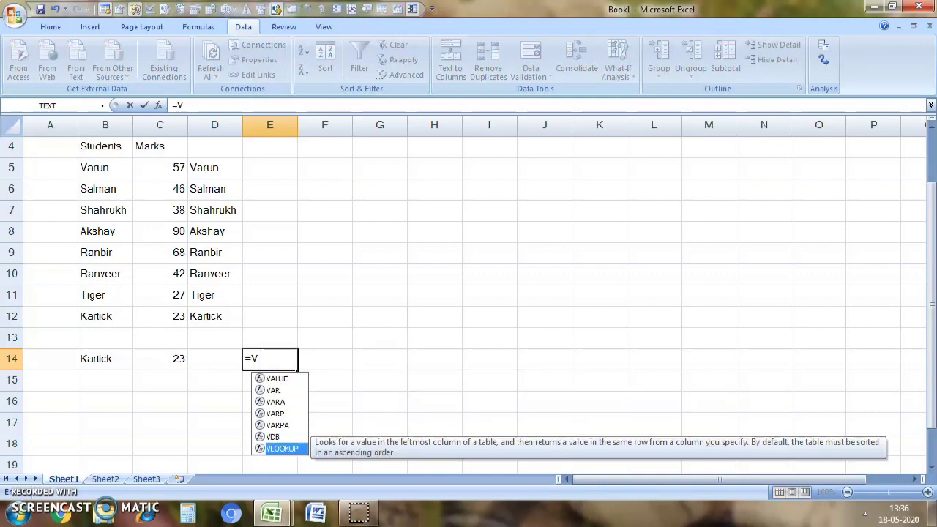
key("Tab")
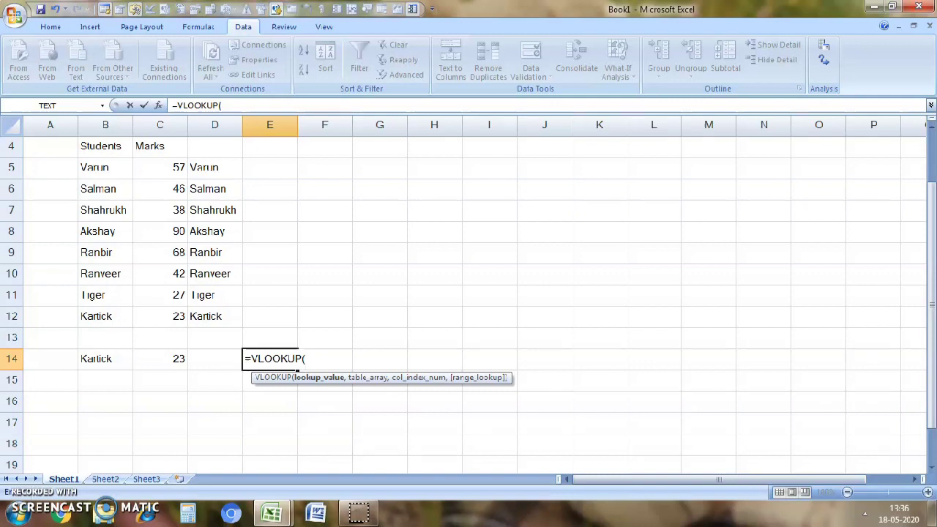
Use the maximum of the marks in C5:C12 as the lookup value of the E14 formula.
type("max")
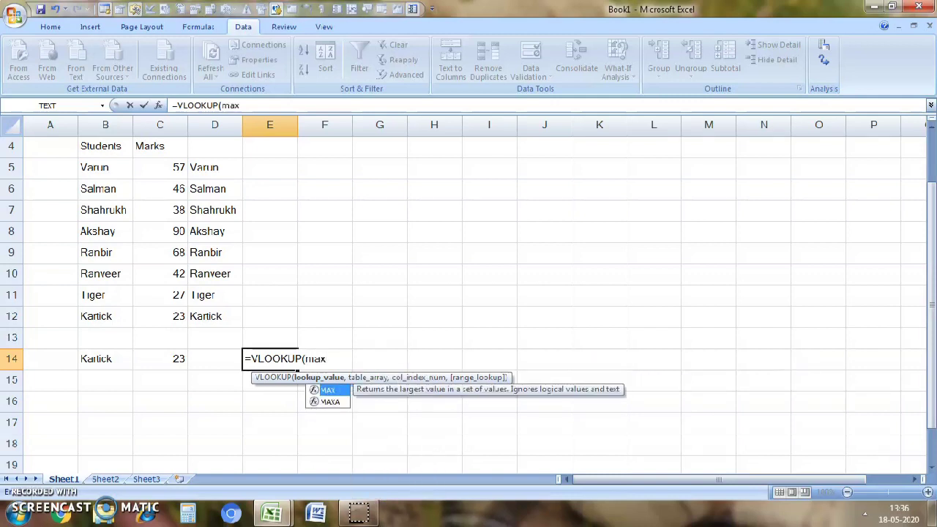
type("(")
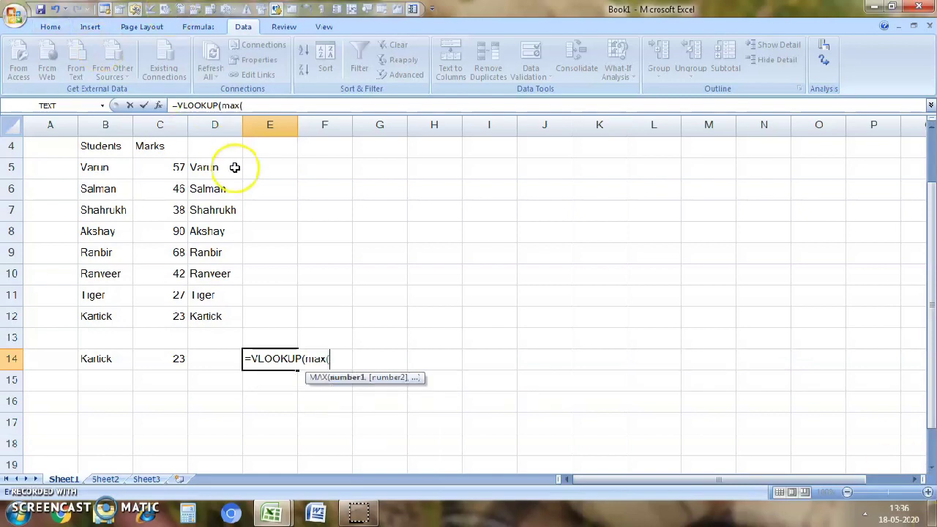
left_click(177, 160)
left_click_drag(177, 160, 182, 318)
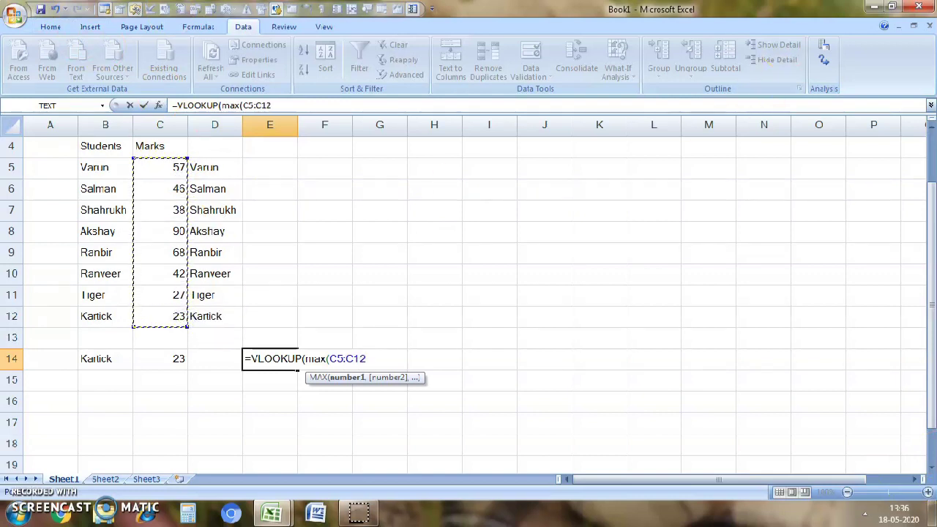
type(")")
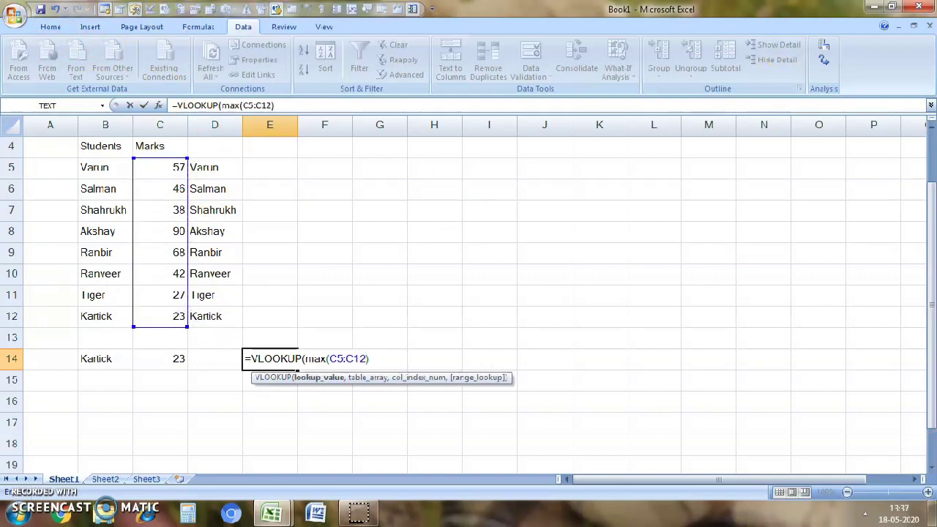
type(",")
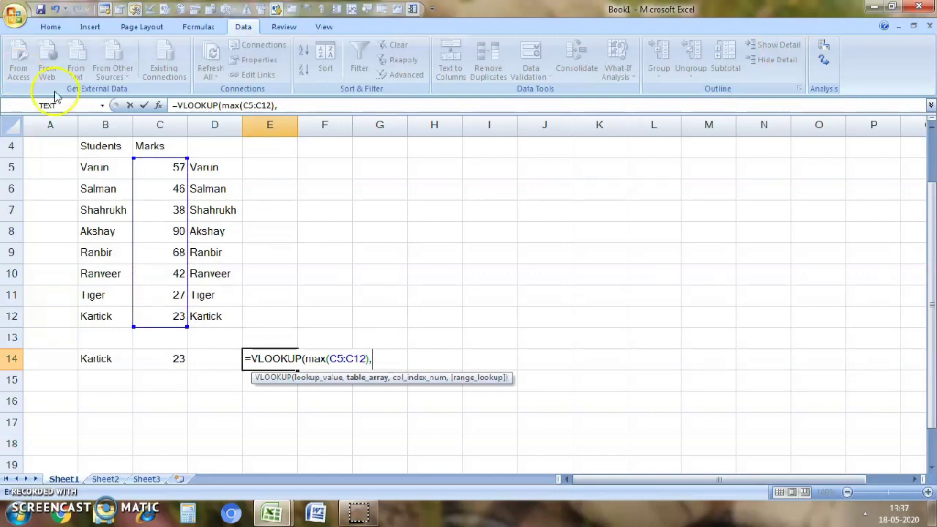
Complete the E14 VLOOKUP formula with table range C5:D12, column index 2 and an exact match (FALSE), and check it.
left_click_drag(150, 166, 212, 327)
type(",2")
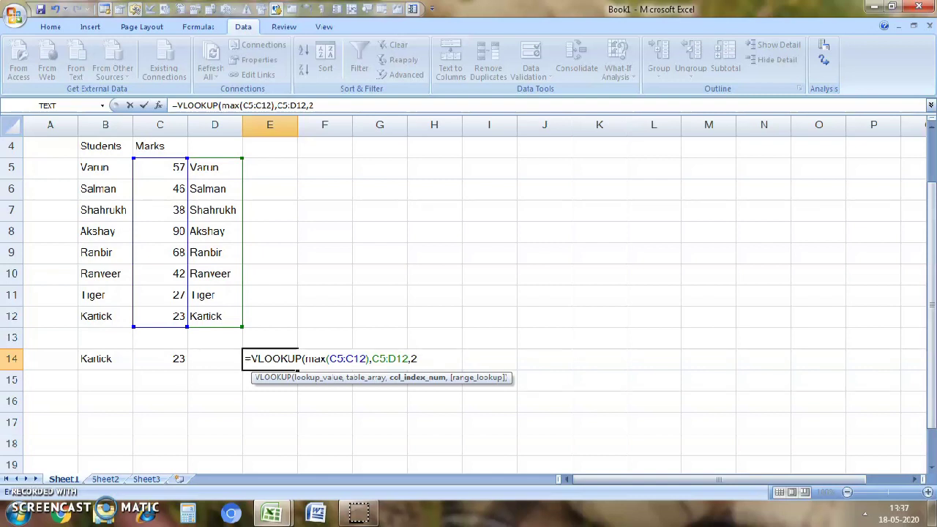
type(",")
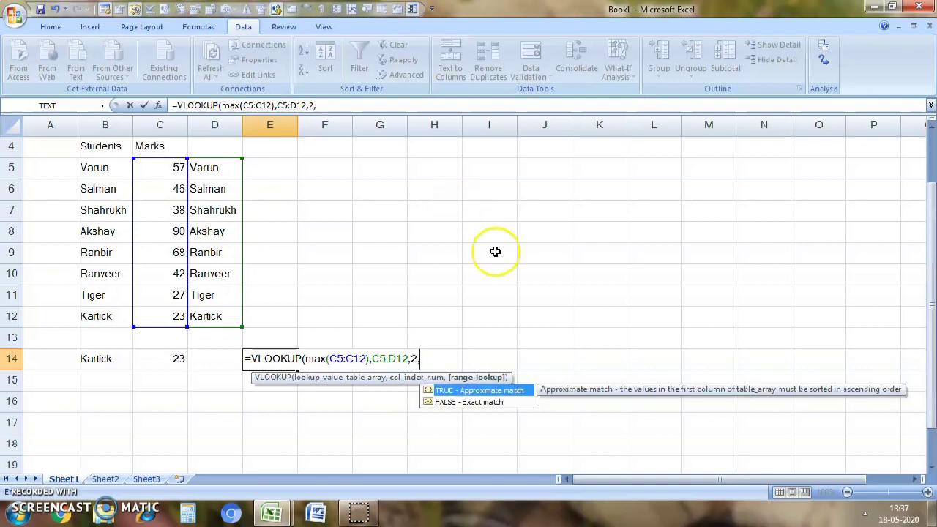
left_click(486, 403)
left_click(489, 403)
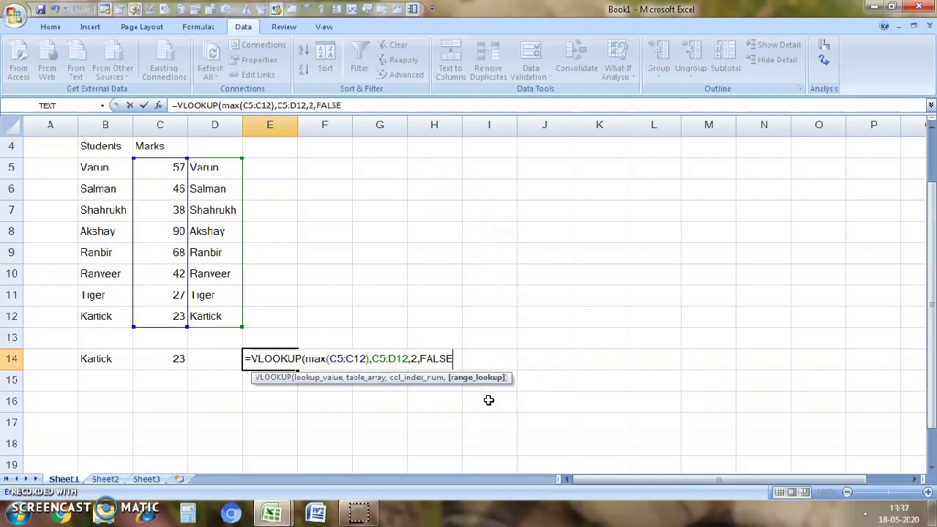
type(")")
key("Return")
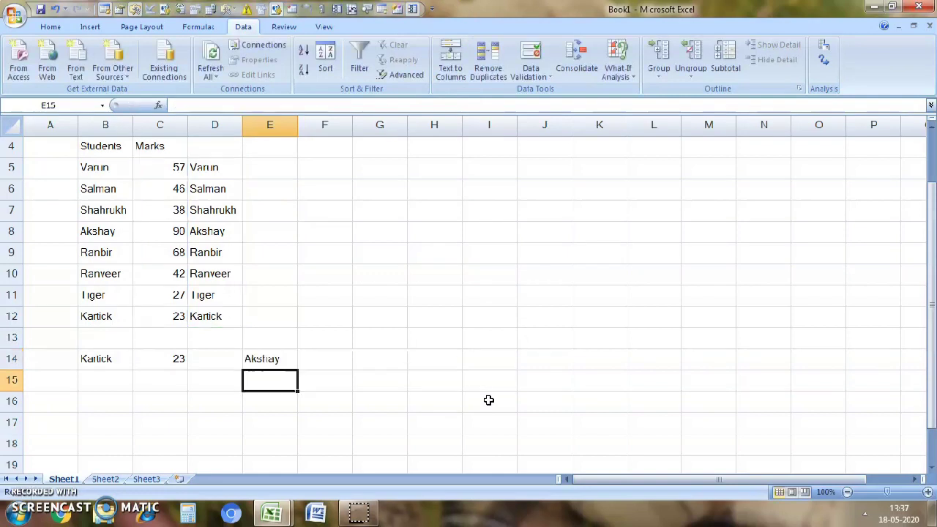
left_click(275, 358)
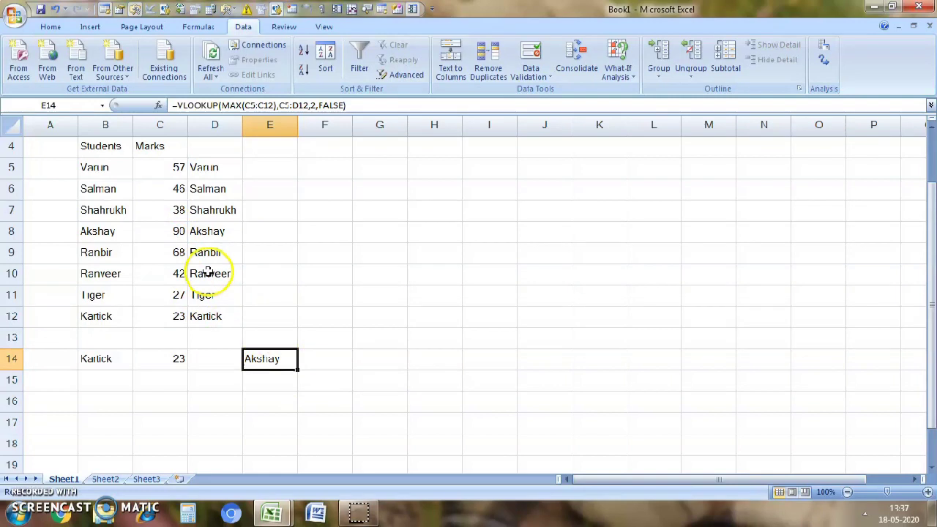
Change the mark in C11 to 99 to test the top-scorer formula.
left_click(171, 293)
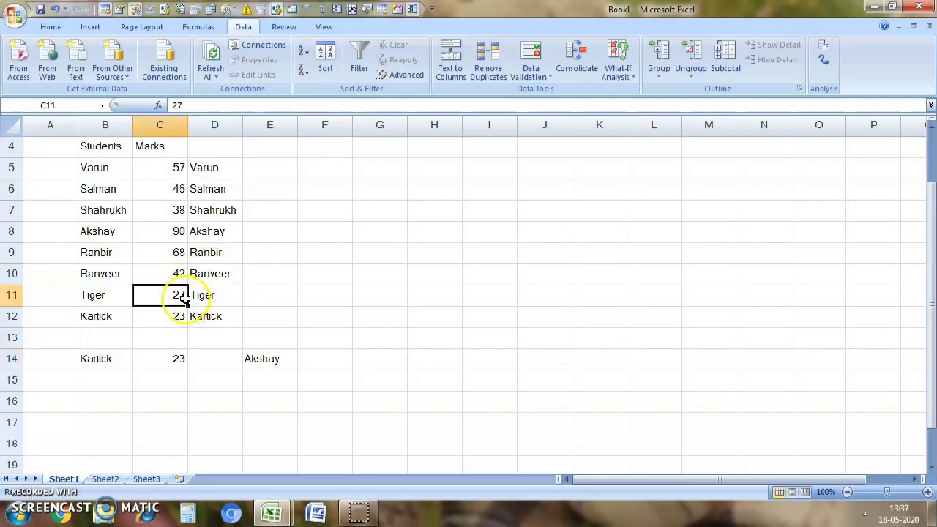
key("BackSpace")
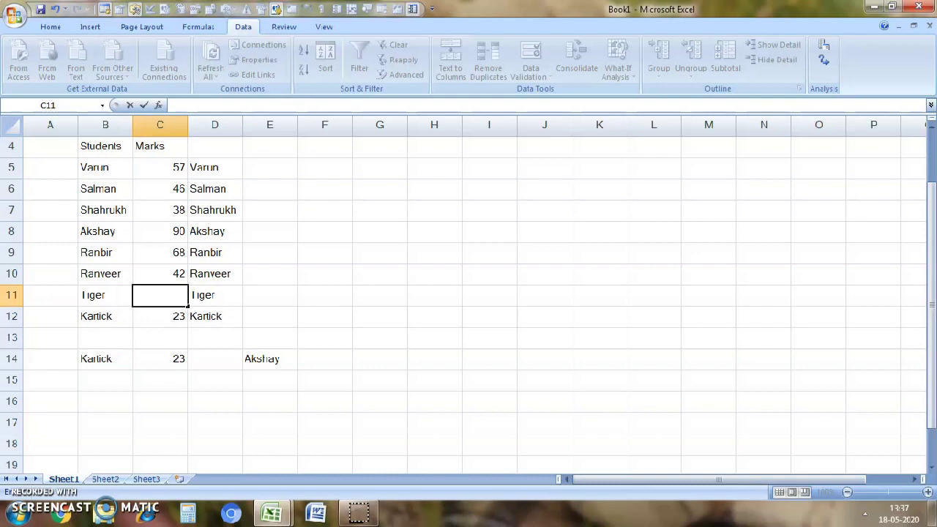
type("99")
key("Return")
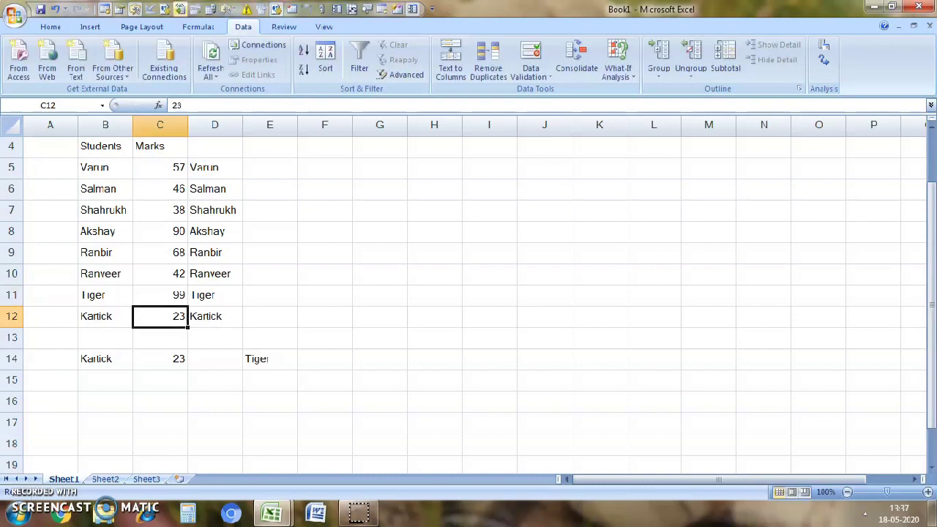
left_click(277, 313)
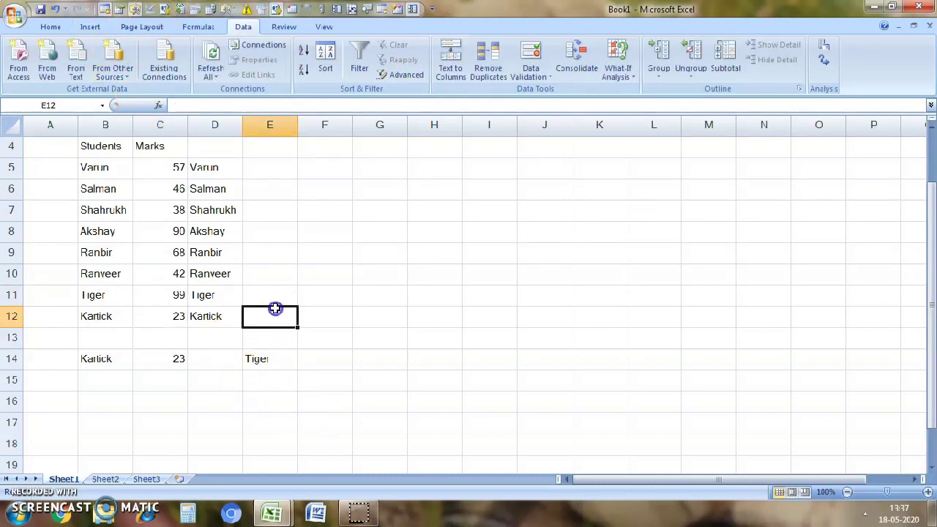
left_click(302, 230)
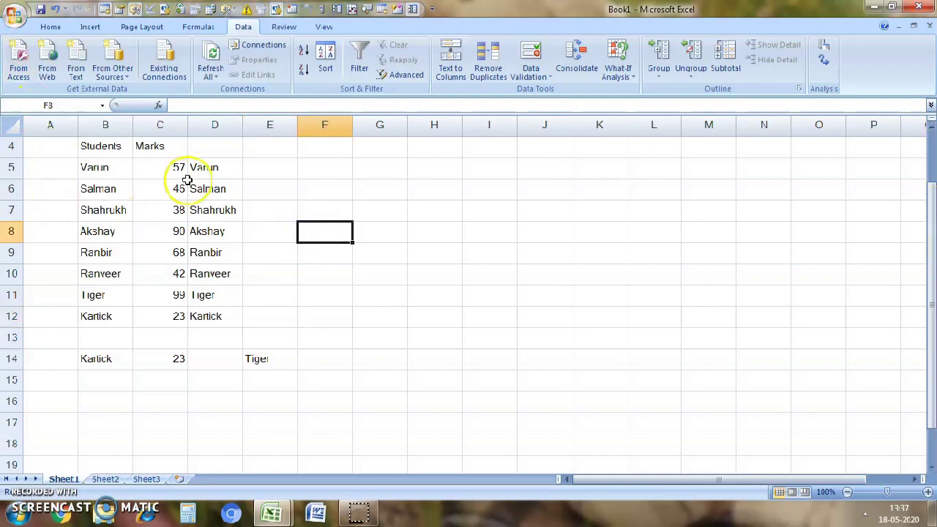
Add an Equal To conditional formatting rule to C5:C12 using =max($C$5:$C$12) with Light Red Fill with Dark Red Text.
left_click(46, 27)
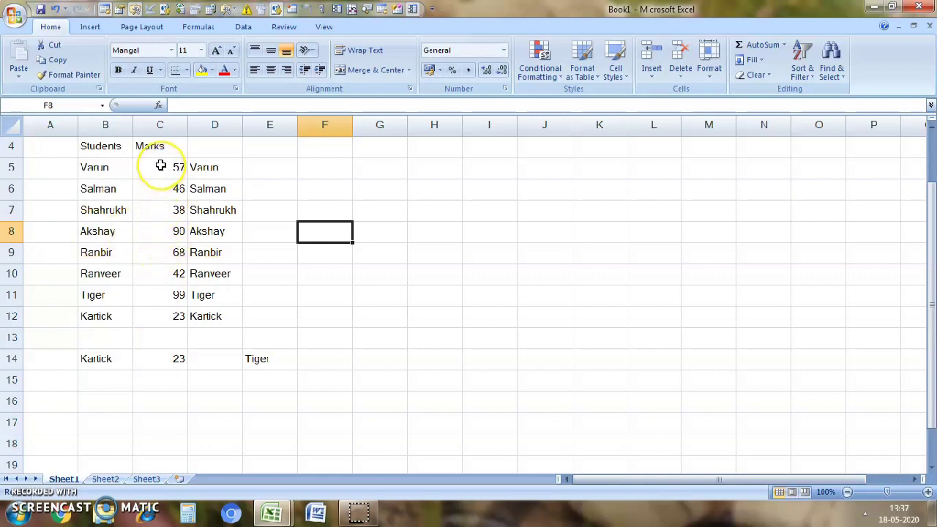
left_click_drag(160, 166, 150, 311)
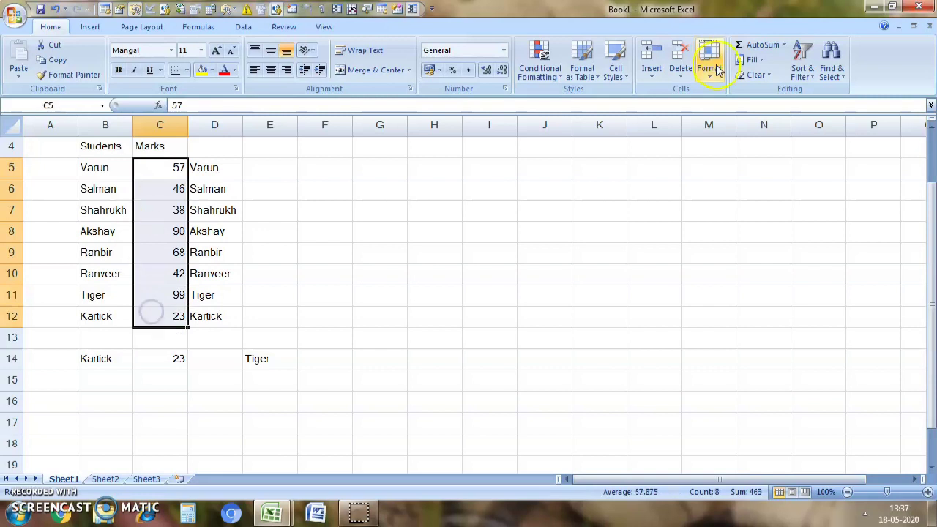
left_click(542, 68)
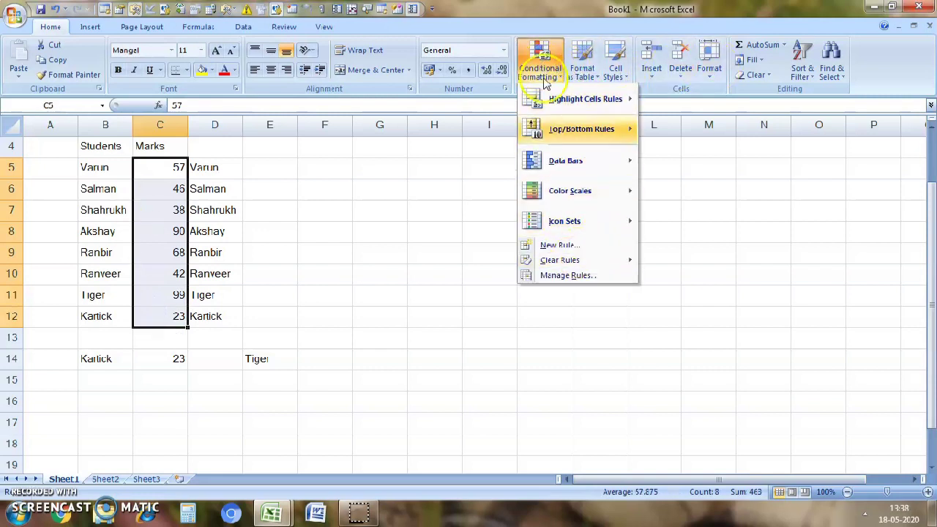
mouse_move(563, 109)
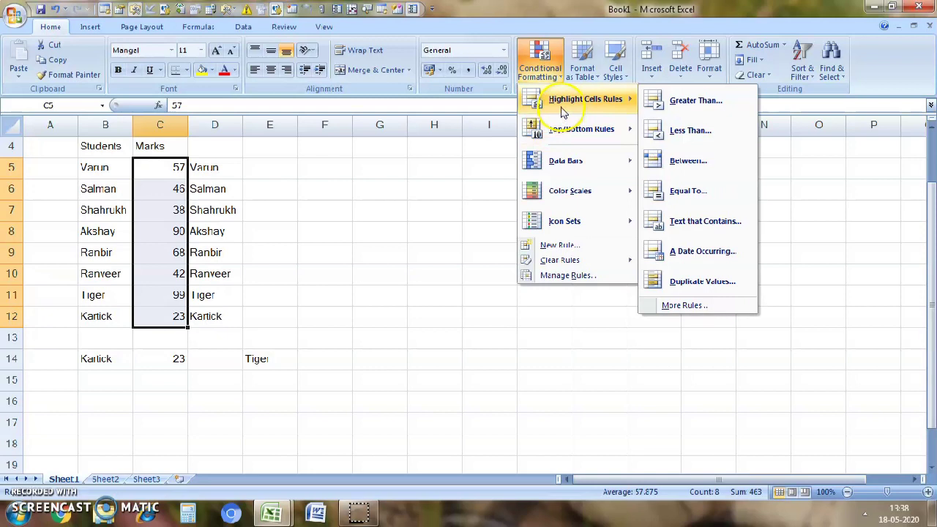
left_click(675, 190)
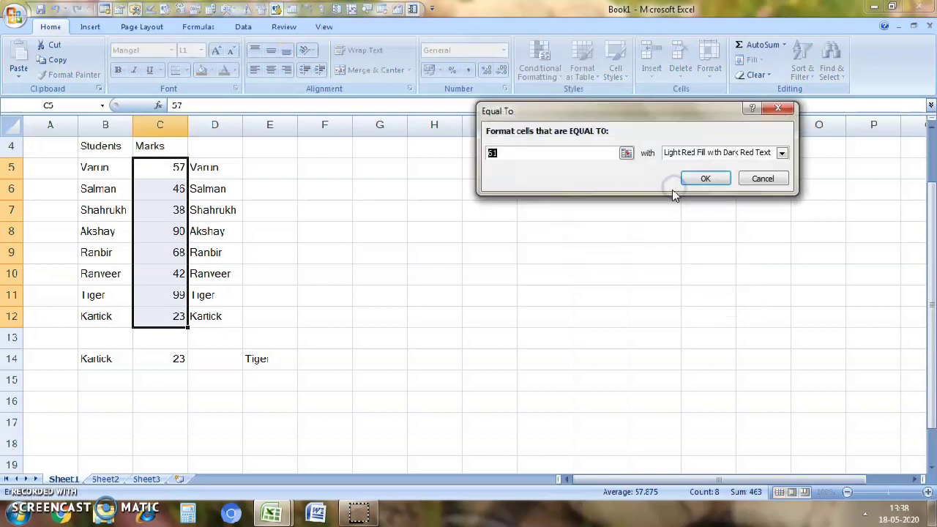
key("BackSpace")
type("x(")
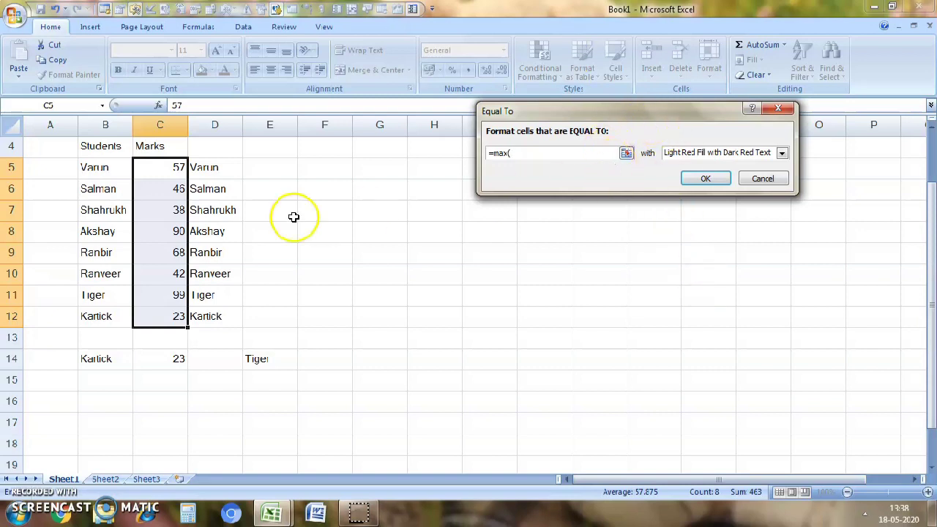
left_click_drag(159, 167, 154, 316)
type(")")
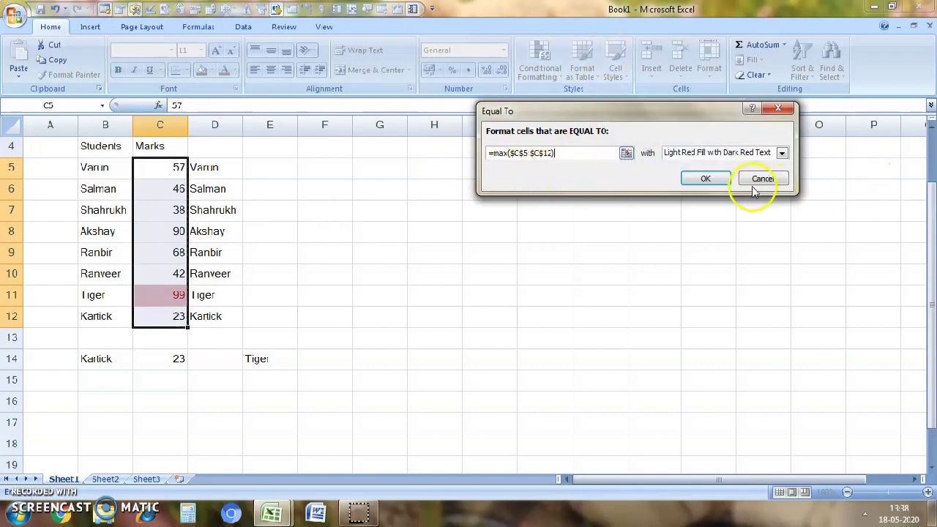
left_click(705, 178)
left_click(282, 279)
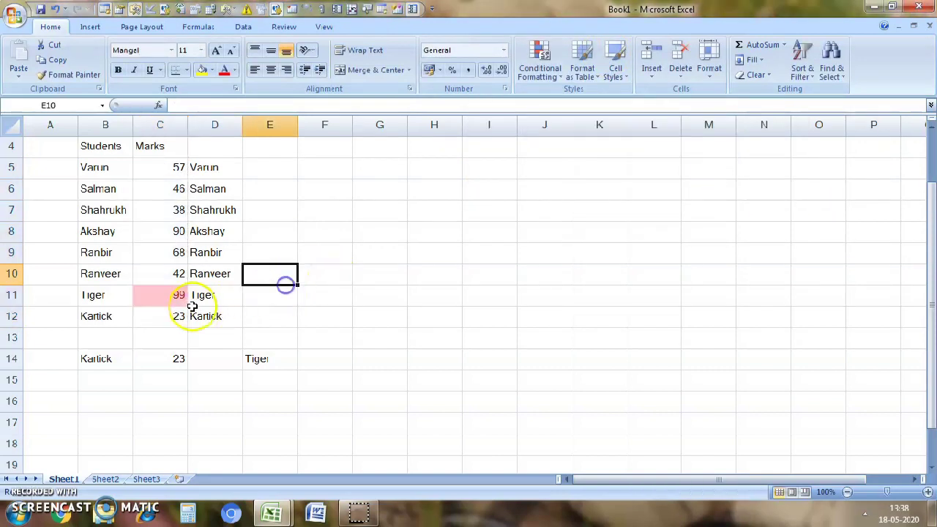
Change the mark in C9 to 100 to test the highlight rule and the top-scorer formula.
left_click(165, 300)
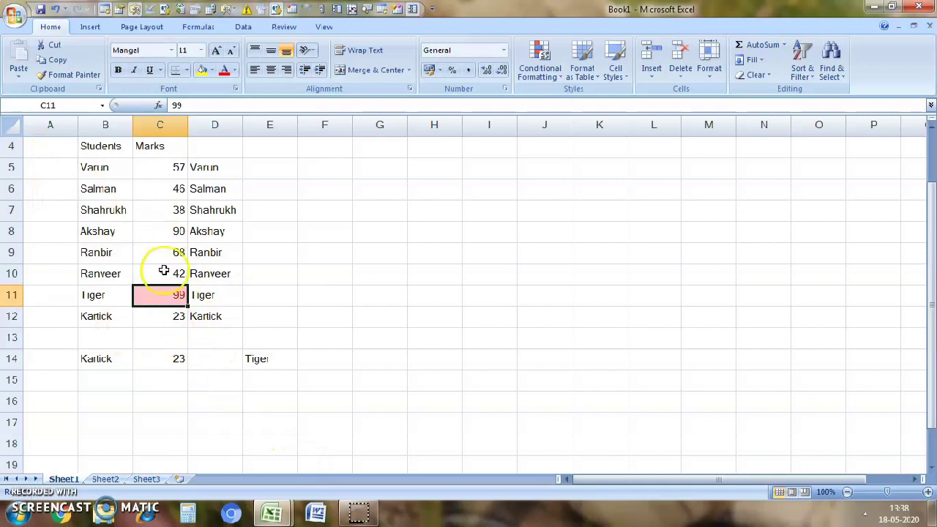
left_click(158, 248)
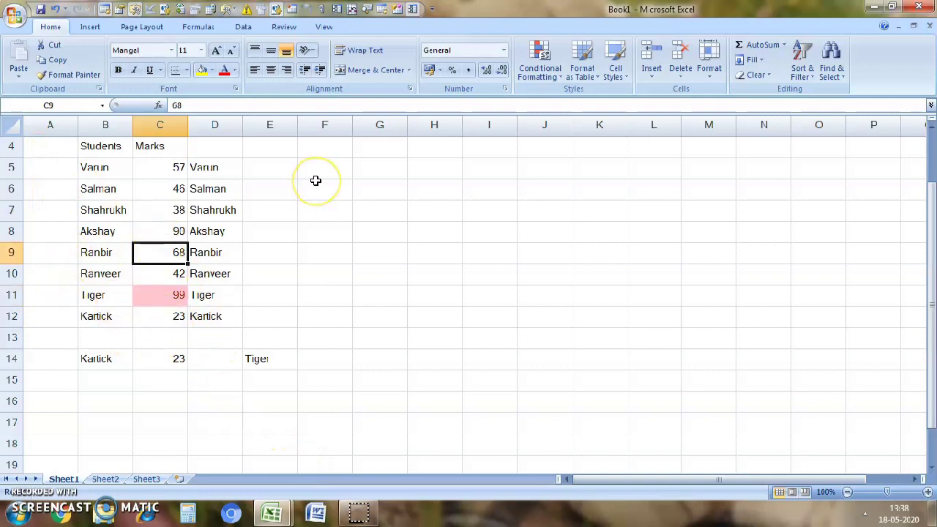
key("BackSpace")
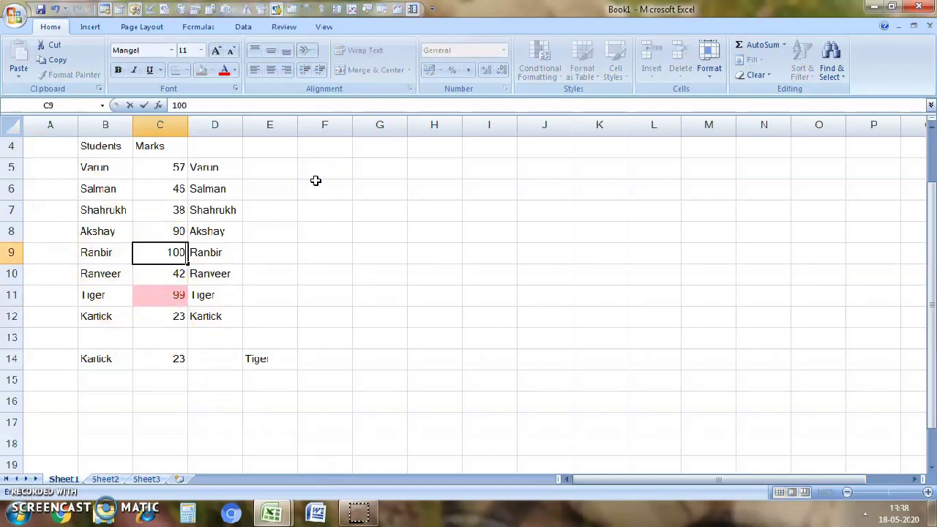
key("Return")
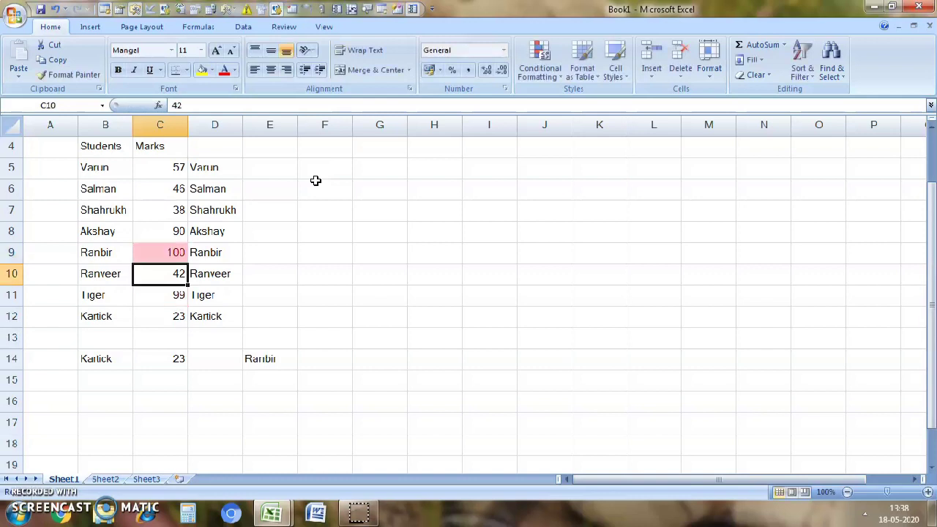
left_click(304, 192)
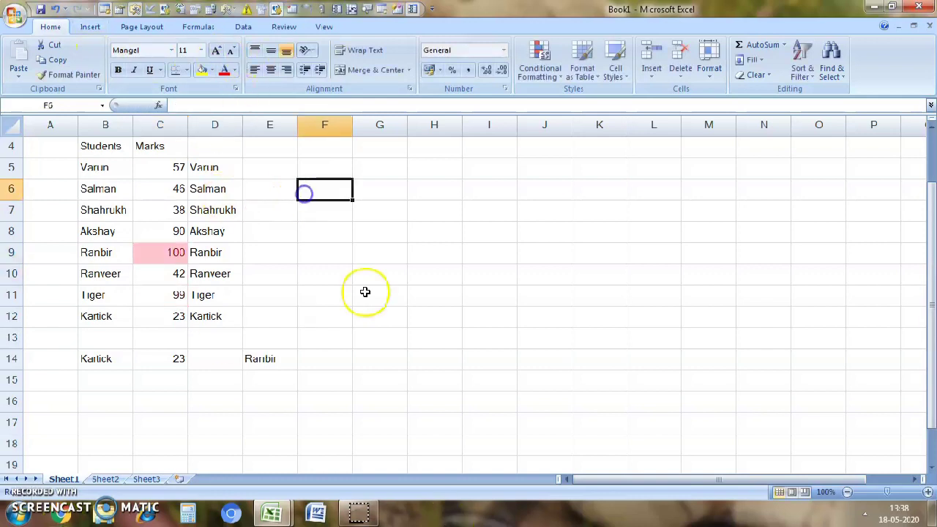
left_click(428, 297)
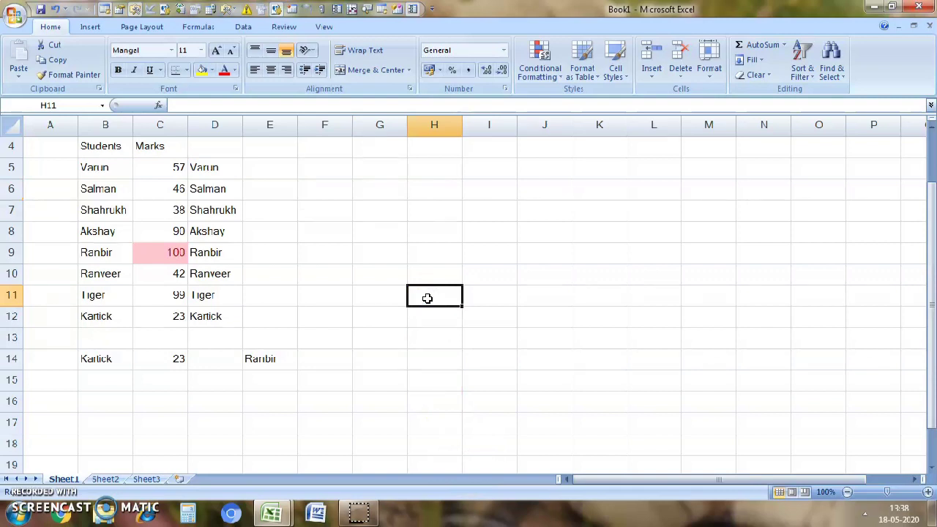
scroll(428, 298, "up", 1)
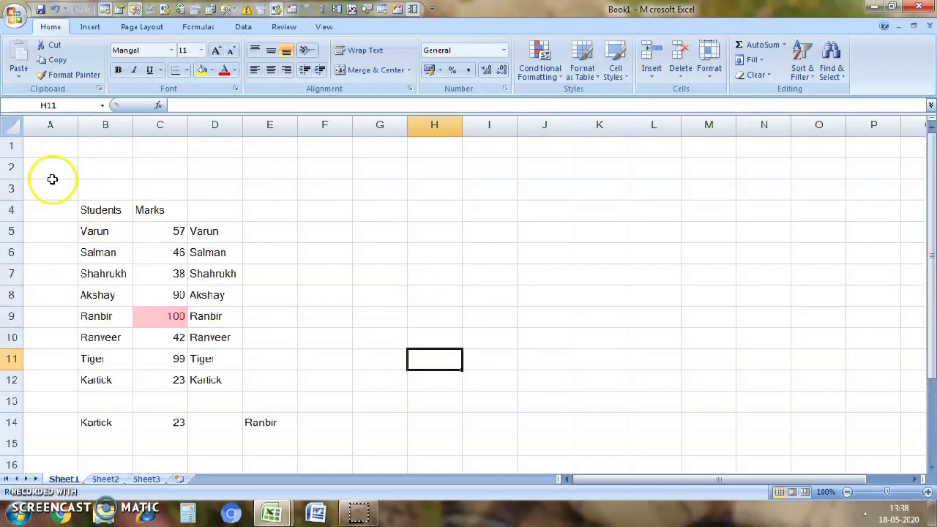
left_click_drag(65, 188, 72, 231)
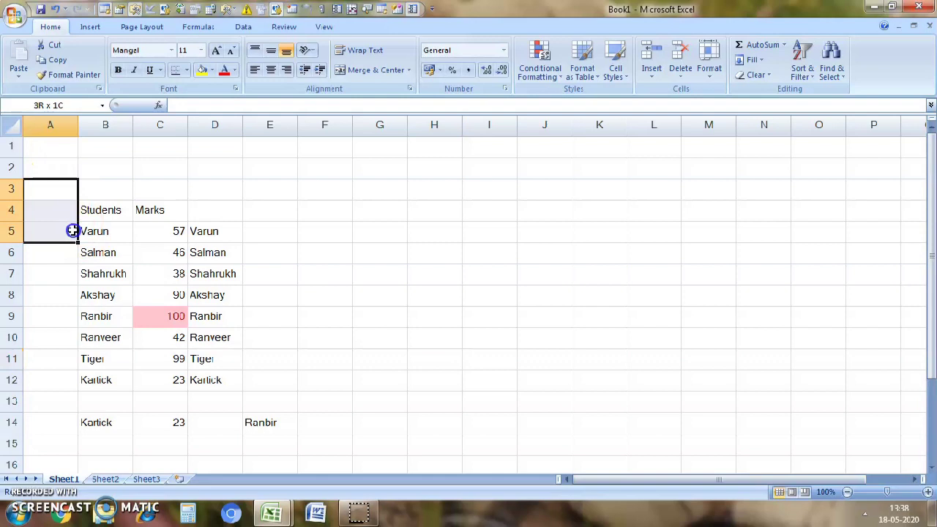
left_click(207, 205)
scroll(217, 277, "down", 2)
scroll(218, 276, "up", 2)
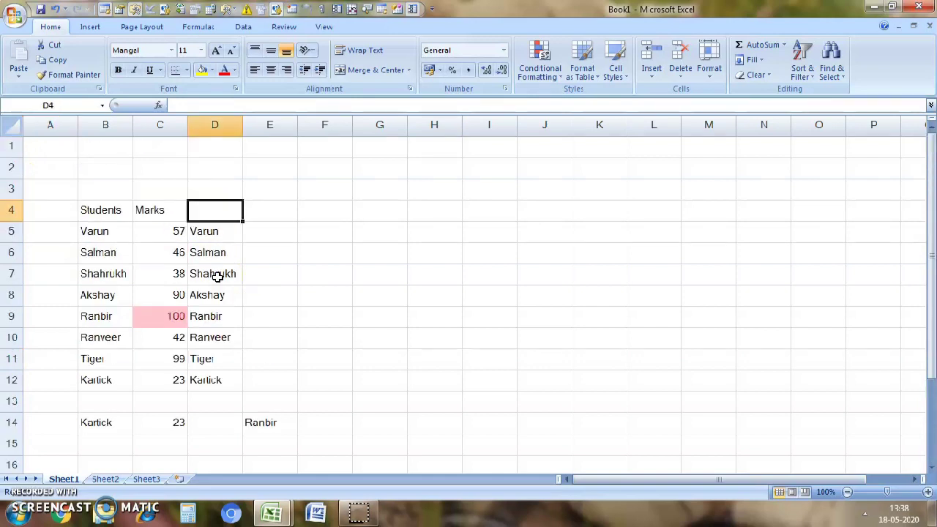